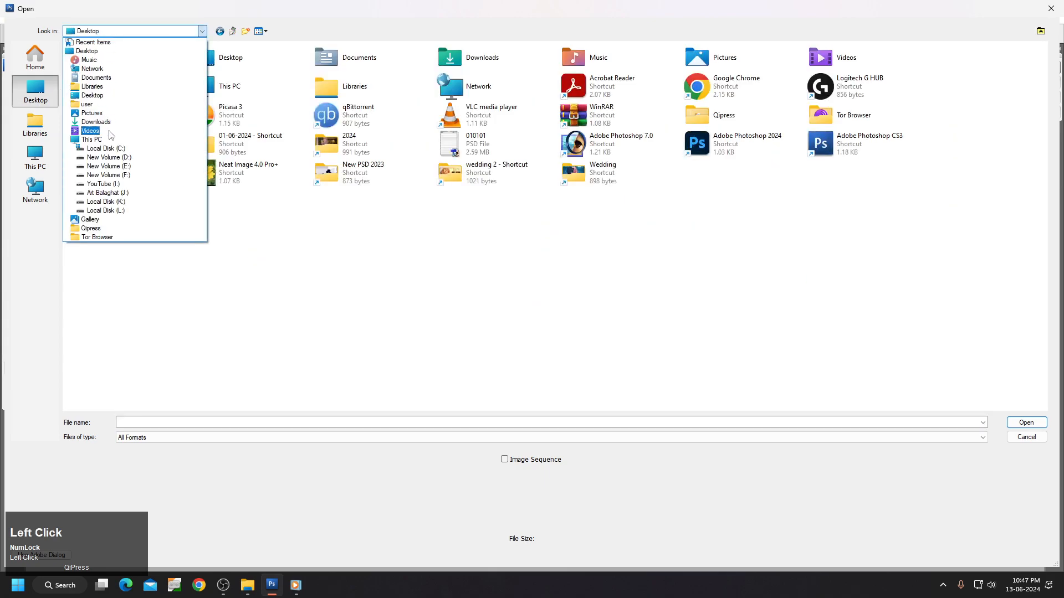
# Step: Open the portrait photo 001 (5).jpg from the Downloads folder and fit it on screen
pyautogui.click(111, 132)
pyautogui.click(121, 33)
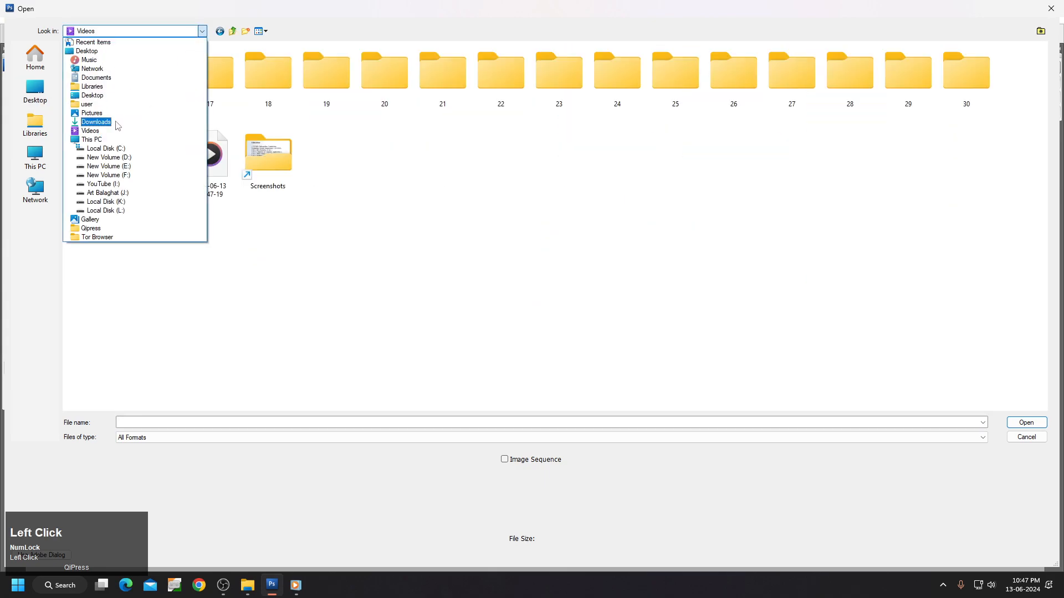
pyautogui.click(96, 122)
pyautogui.click(92, 97)
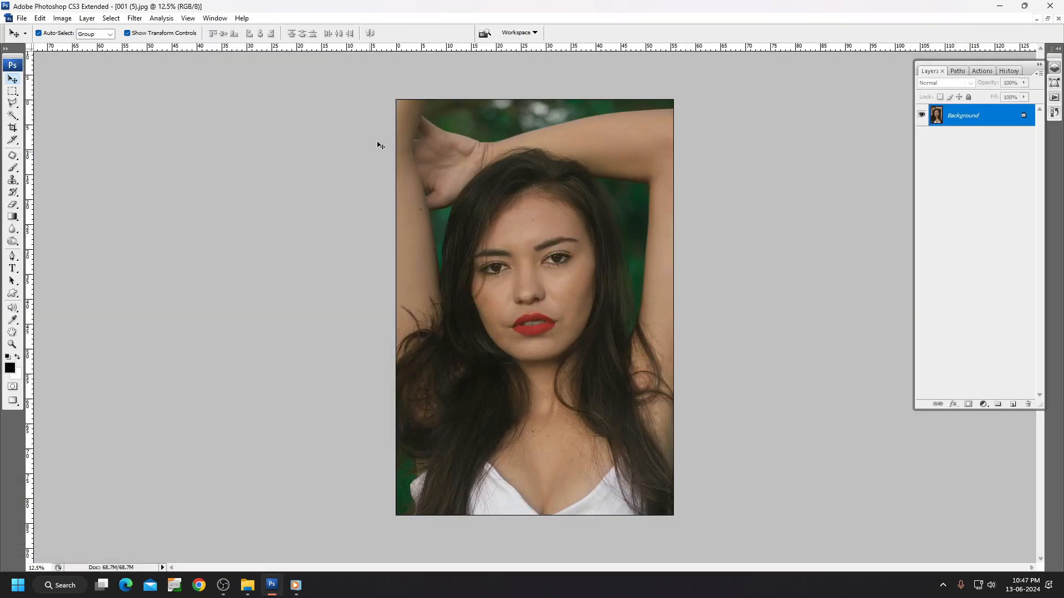
pyautogui.rightClick(474, 226)
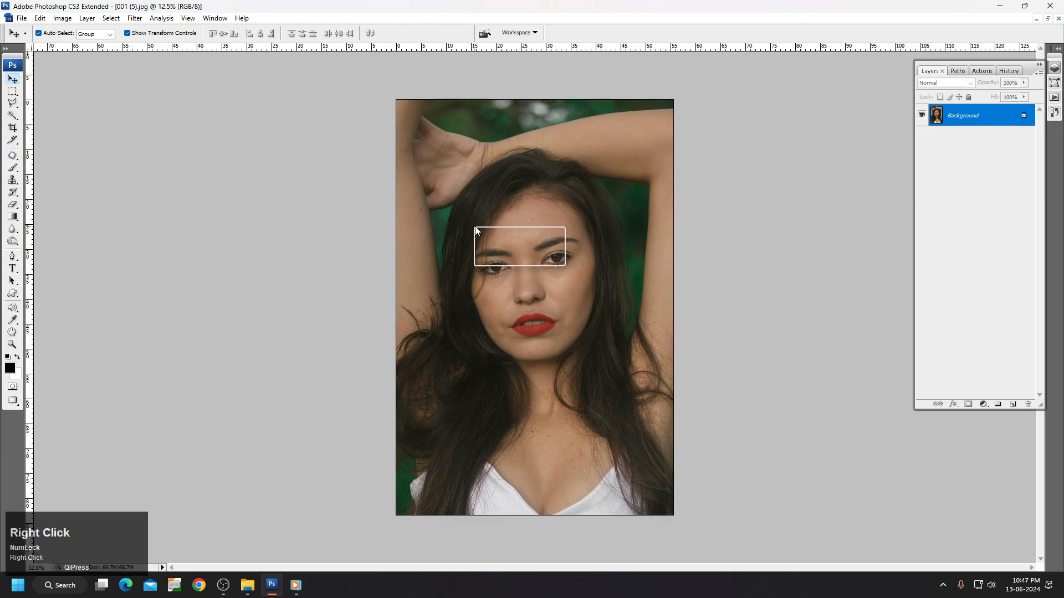
pyautogui.click(486, 231)
# Step: Start Open As in the Downloads folder and show its files as large icons
pyautogui.click(22, 19)
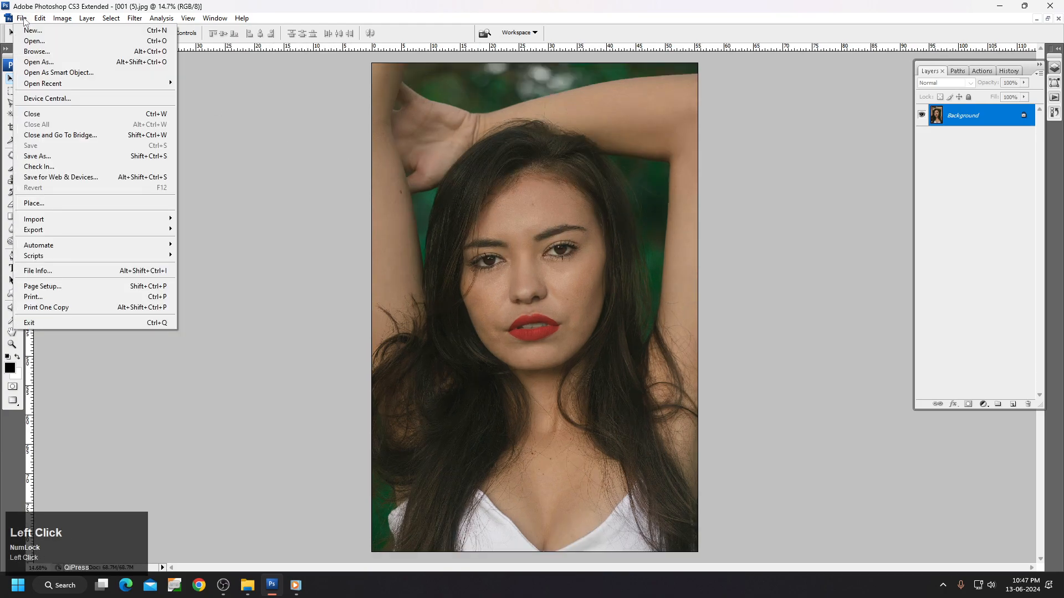
pyautogui.click(46, 64)
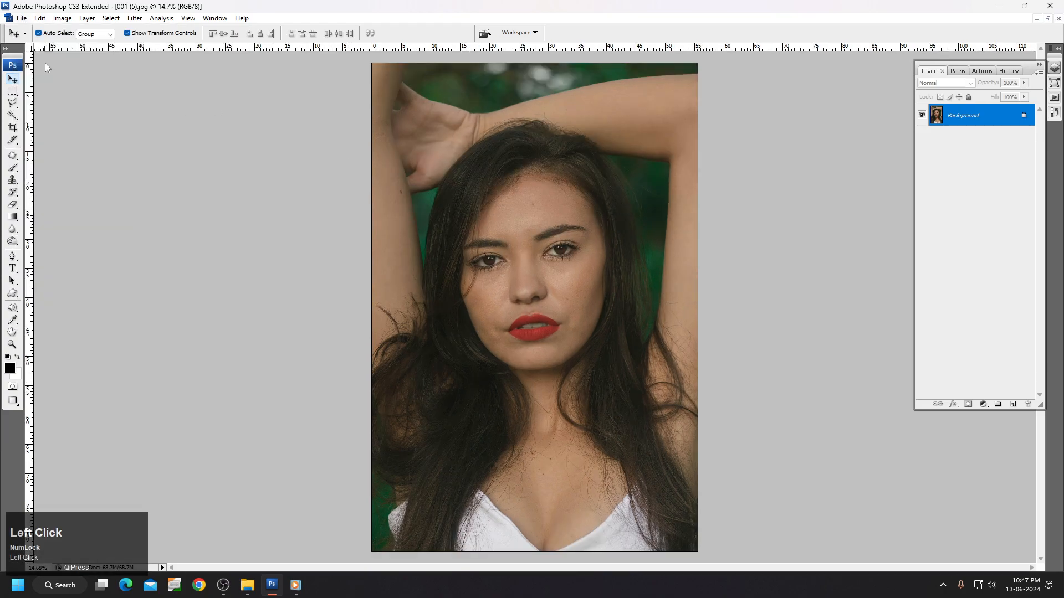
pyautogui.rightClick(263, 153)
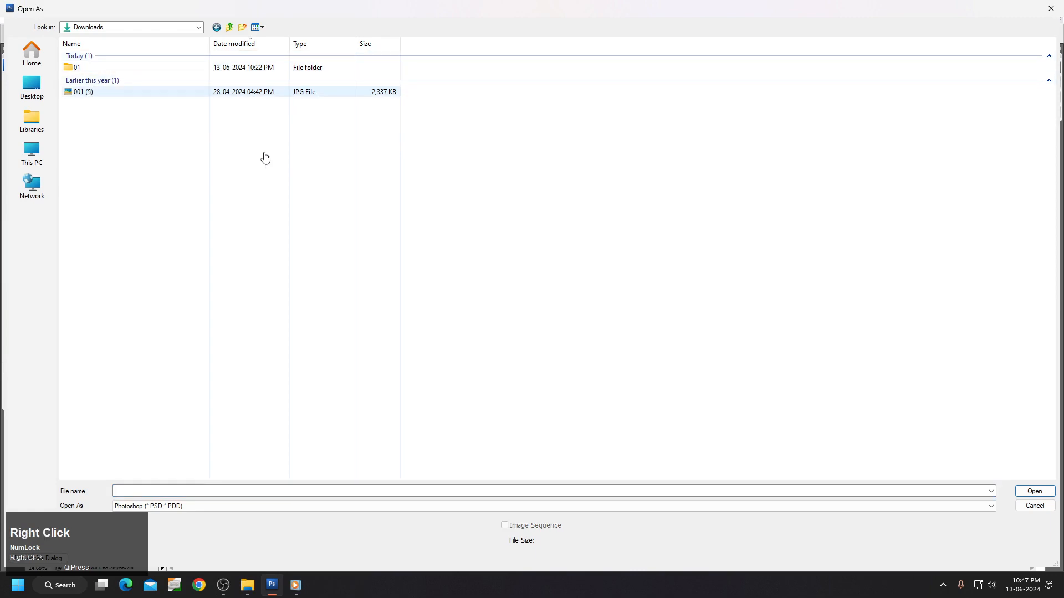
pyautogui.click(345, 161)
pyautogui.click(455, 183)
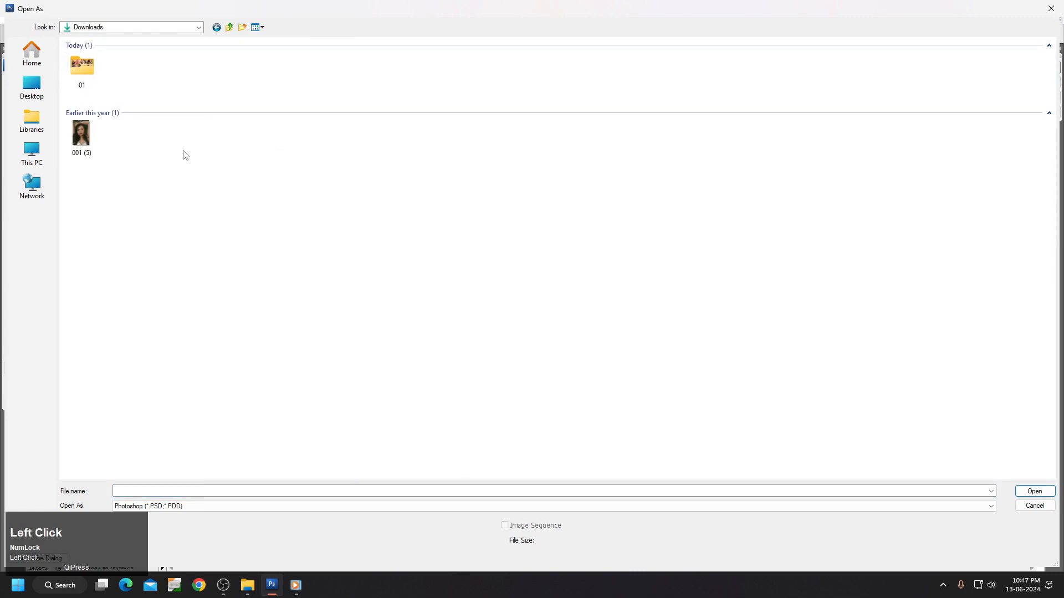
pyautogui.rightClick(200, 152)
pyautogui.moveTo(232, 159)
pyautogui.click(388, 171)
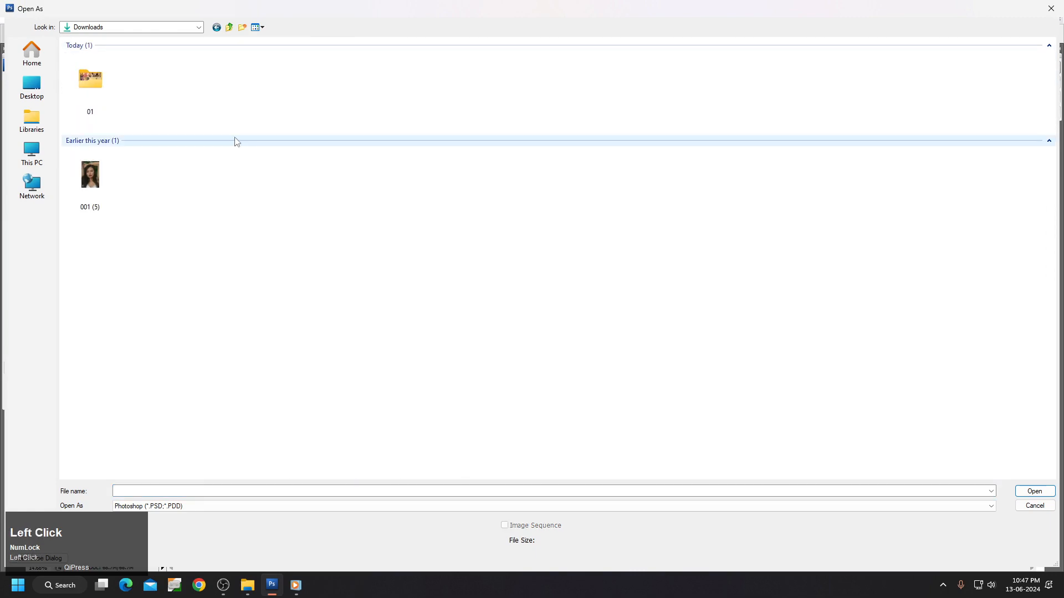
# Step: Sort the Downloads files by date modified and remove their grouping
pyautogui.rightClick(211, 179)
pyautogui.moveTo(324, 203)
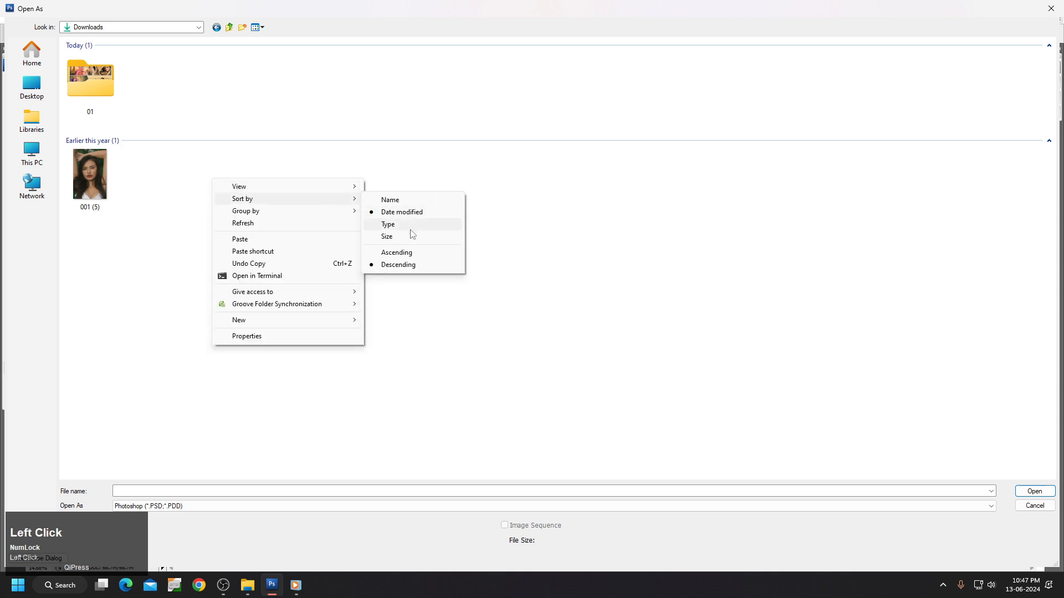
pyautogui.click(403, 212)
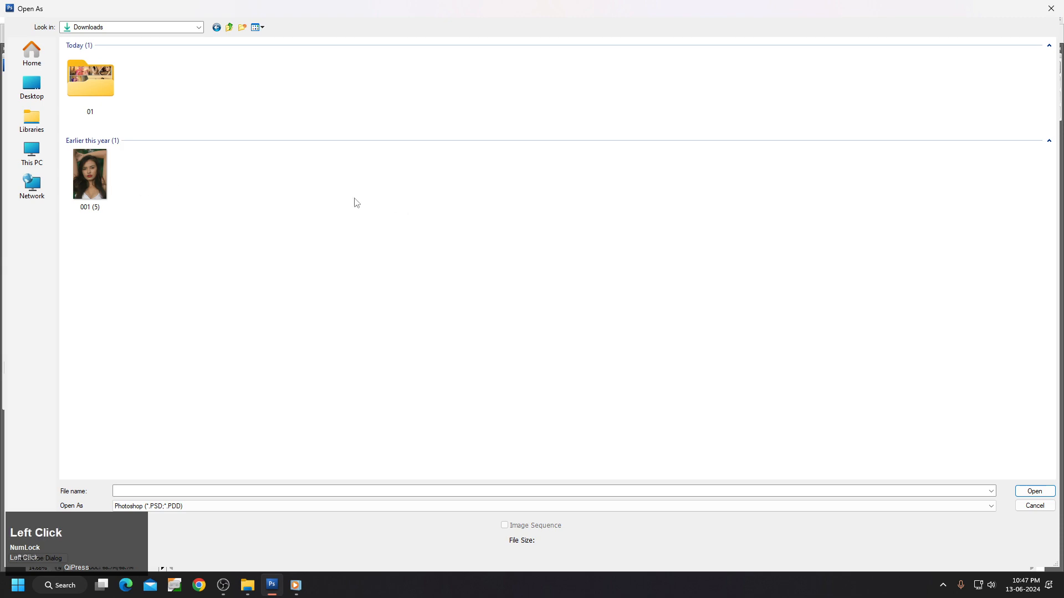
pyautogui.rightClick(311, 200)
pyautogui.click(339, 207)
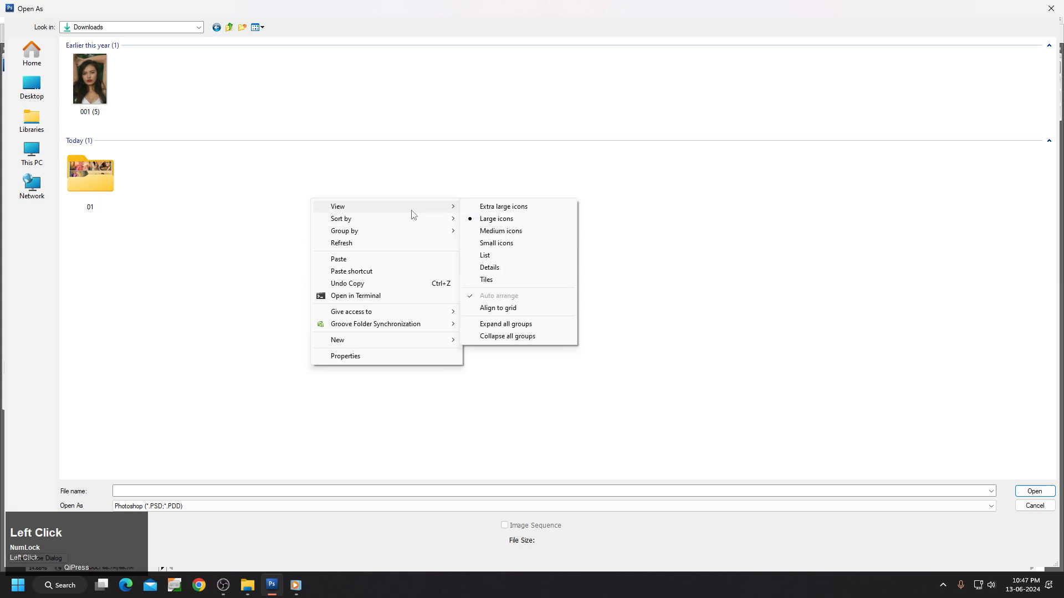
pyautogui.moveTo(434, 230)
pyautogui.click(486, 282)
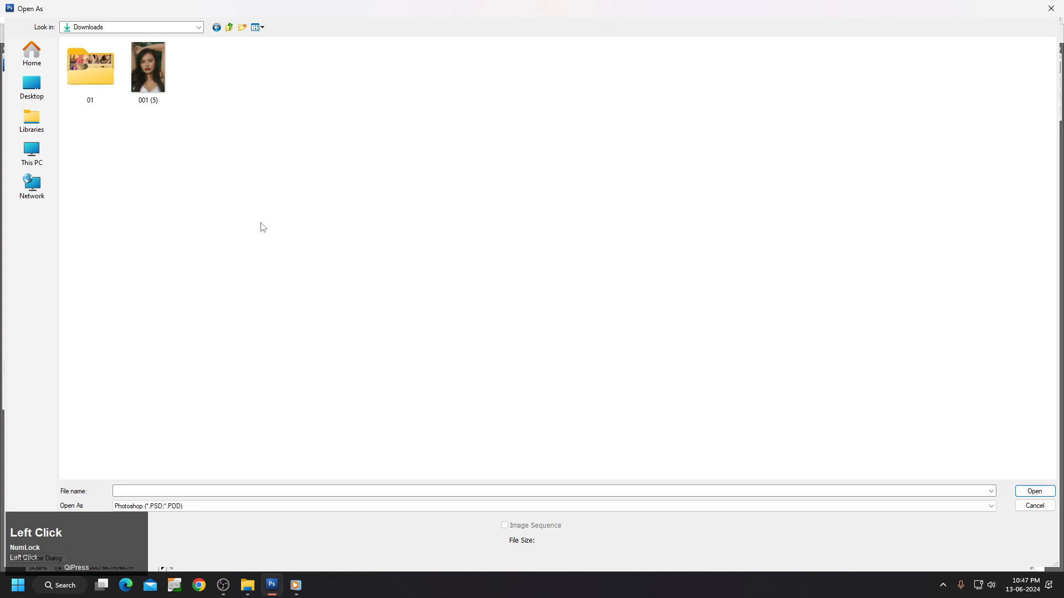
pyautogui.rightClick(254, 221)
# Step: Choose 001 (5) with Camera Raw as the Open As format and try to open it
pyautogui.click(161, 78)
pyautogui.click(309, 506)
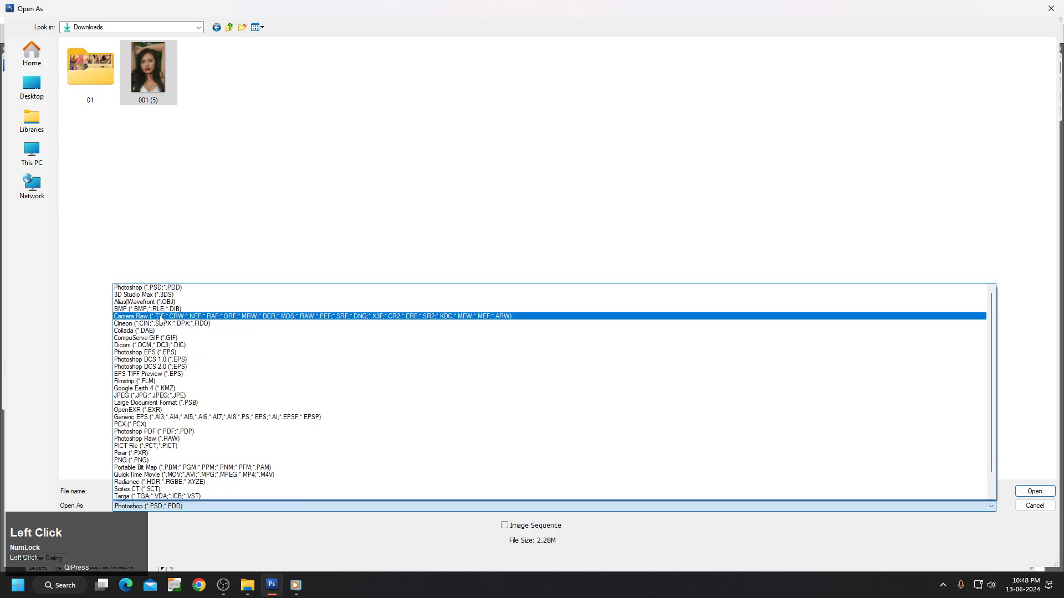
pyautogui.click(162, 316)
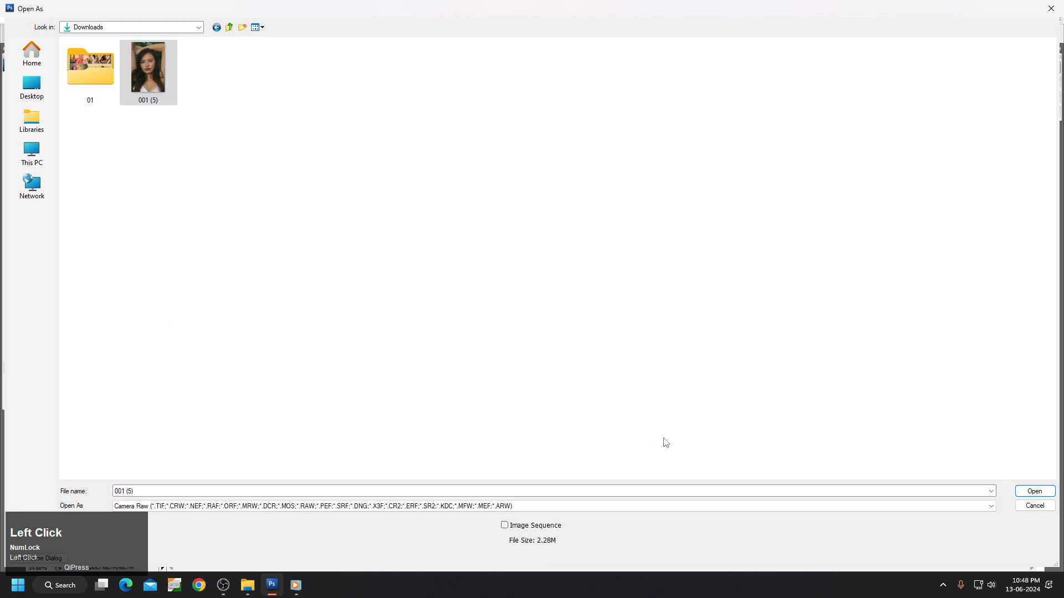
pyautogui.click(1035, 492)
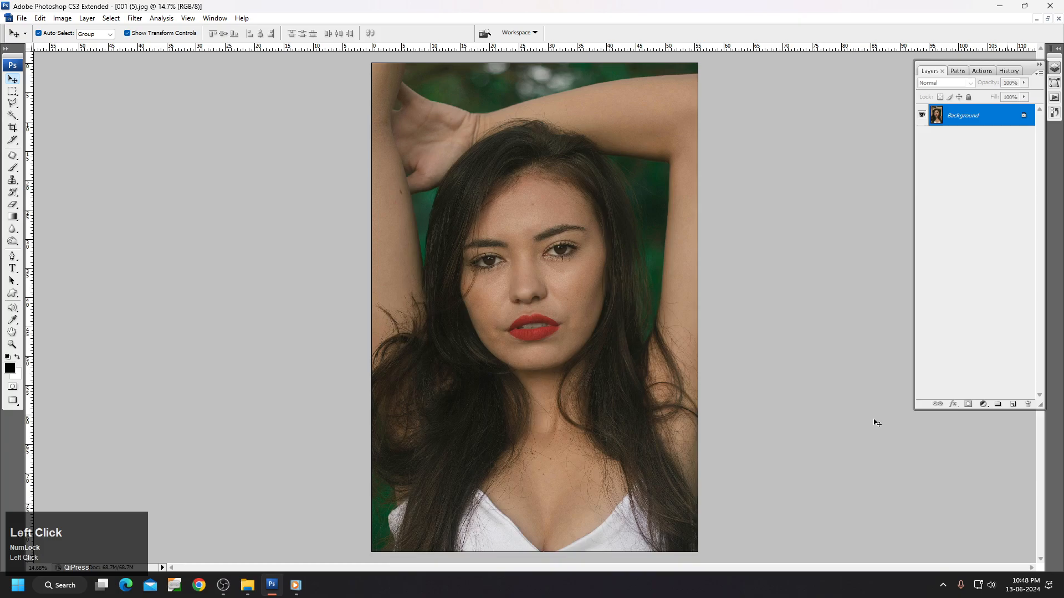
# Step: Try once more to open 001 (5) as Camera Raw while the photo is still open
pyautogui.click(22, 17)
pyautogui.click(60, 66)
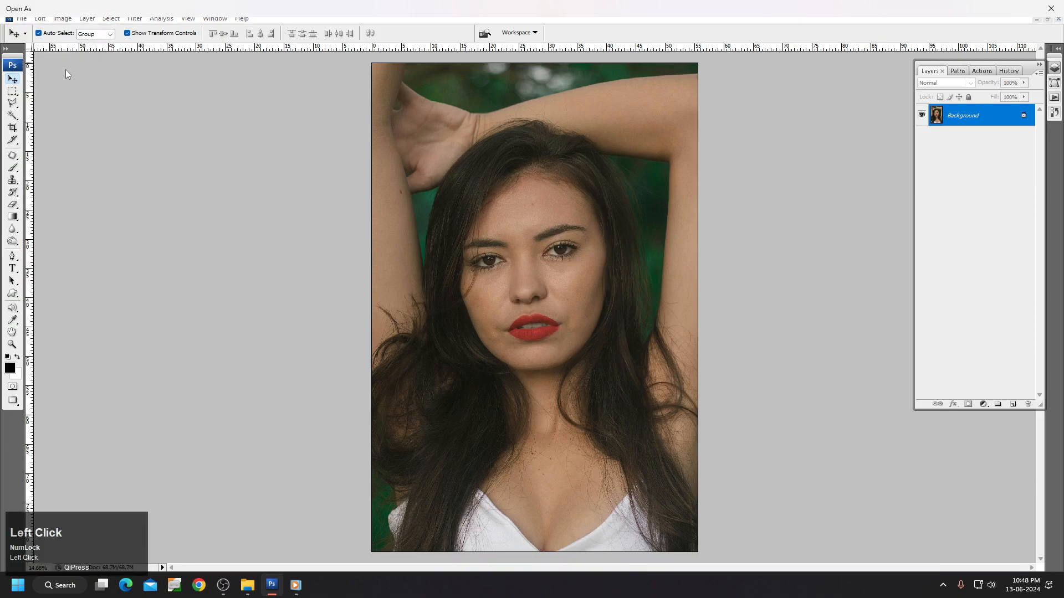
pyautogui.click(147, 83)
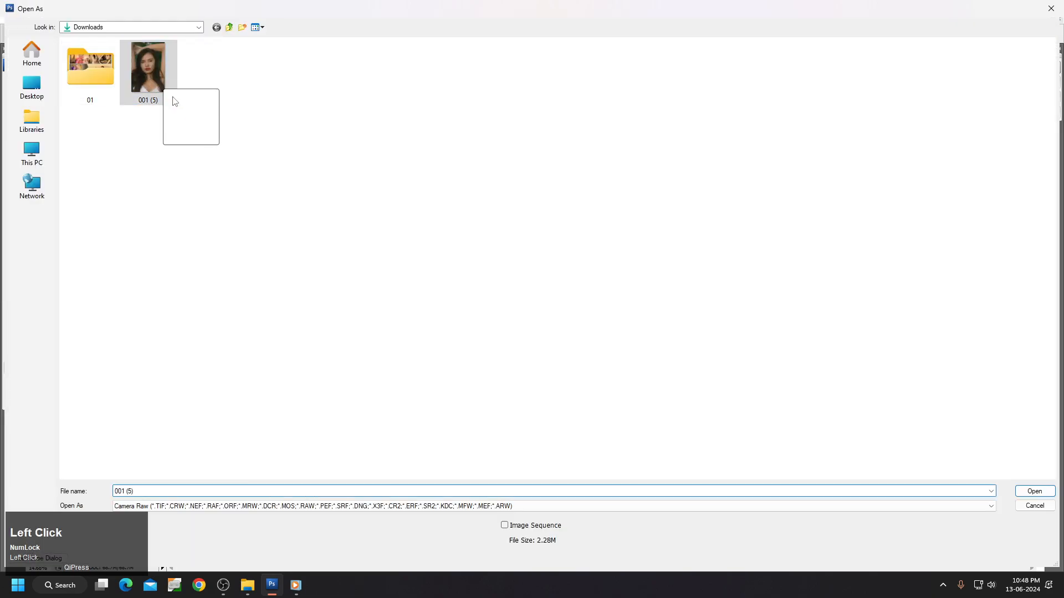
pyautogui.click(1028, 492)
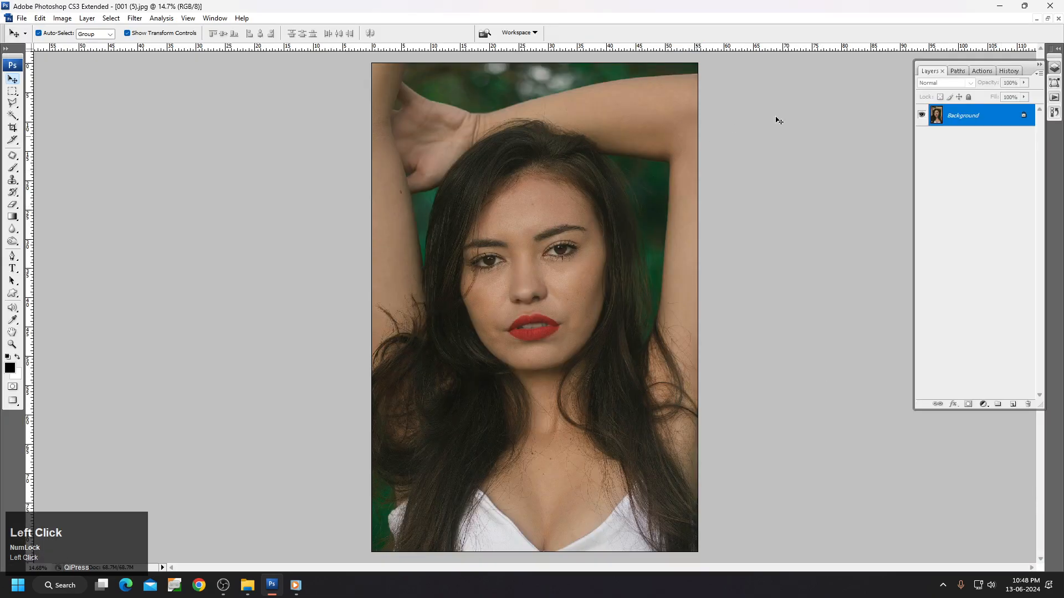
# Step: Restore the photo's document window to floating and close the 001 (5).jpg document
pyautogui.click(1047, 19)
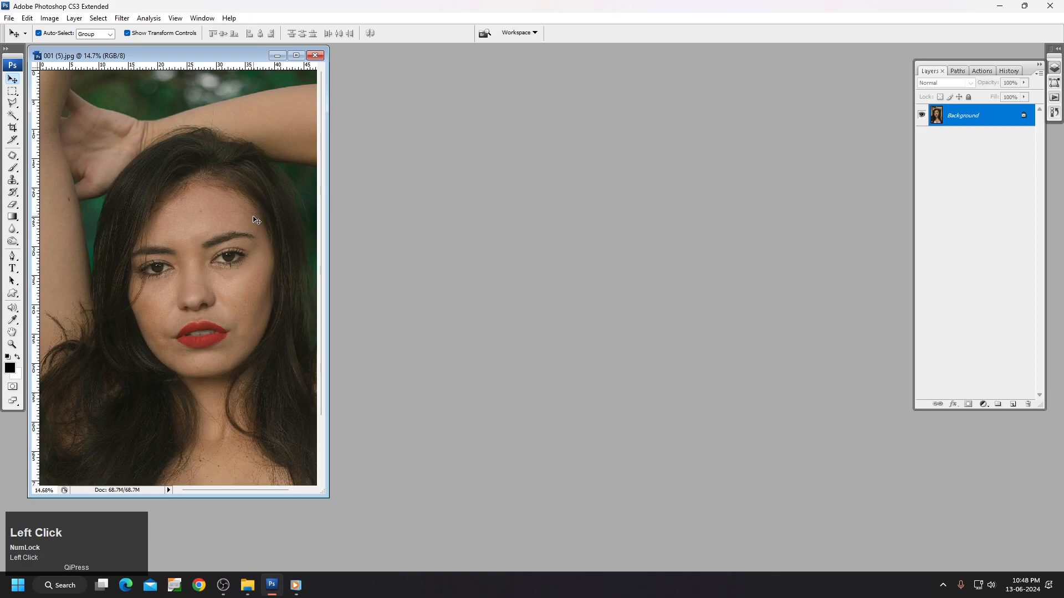
pyautogui.rightClick(258, 185)
pyautogui.click(280, 190)
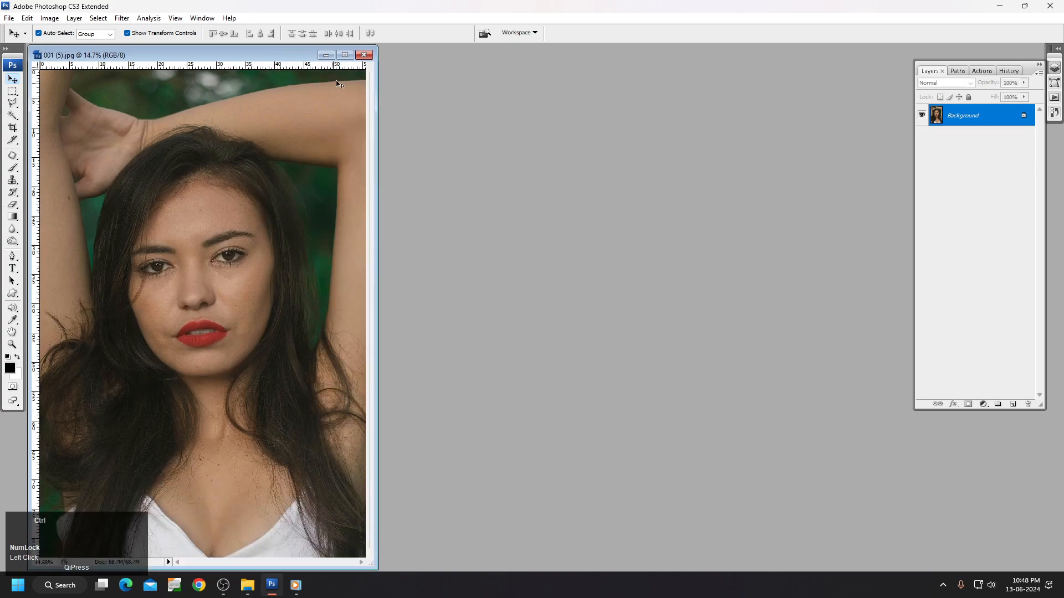
pyautogui.click(363, 55)
# Step: Open 001 (5) from Downloads as Camera Raw, then enlarge and reposition the Camera Raw window
pyautogui.click(9, 18)
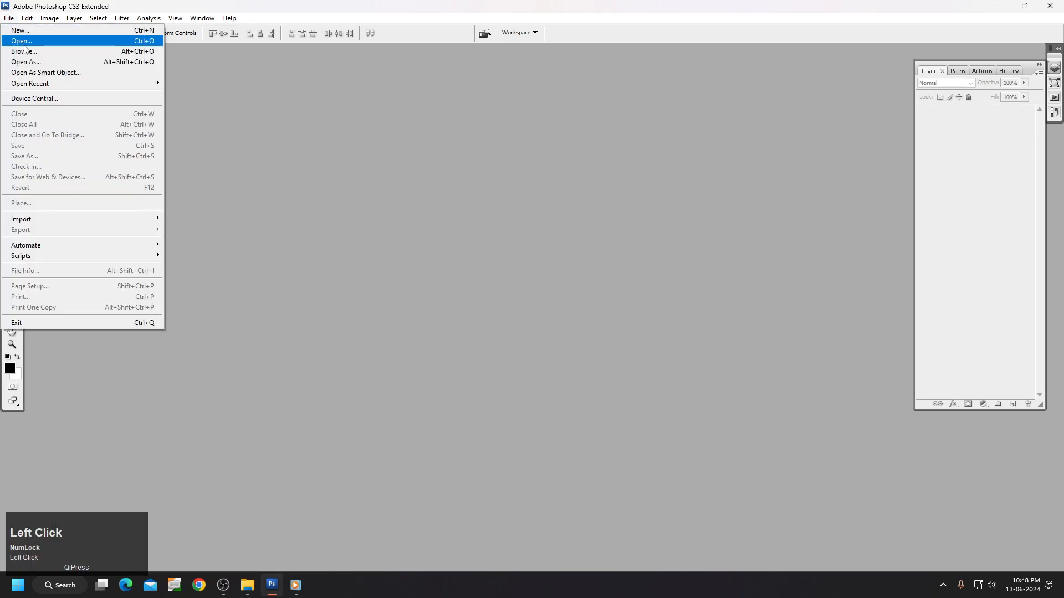
pyautogui.click(50, 71)
pyautogui.click(147, 75)
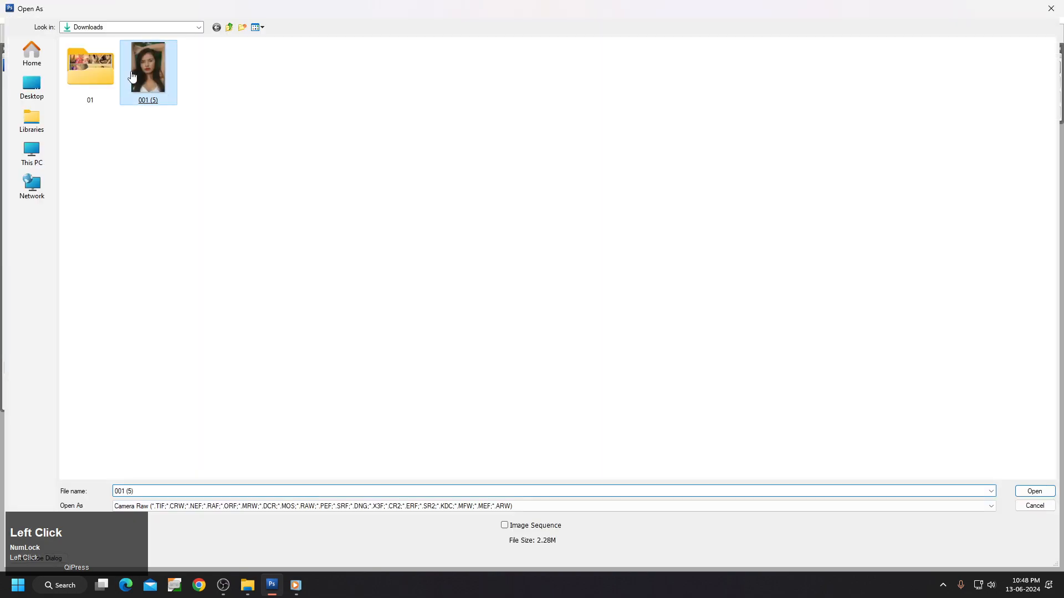
pyautogui.doubleClick(143, 89)
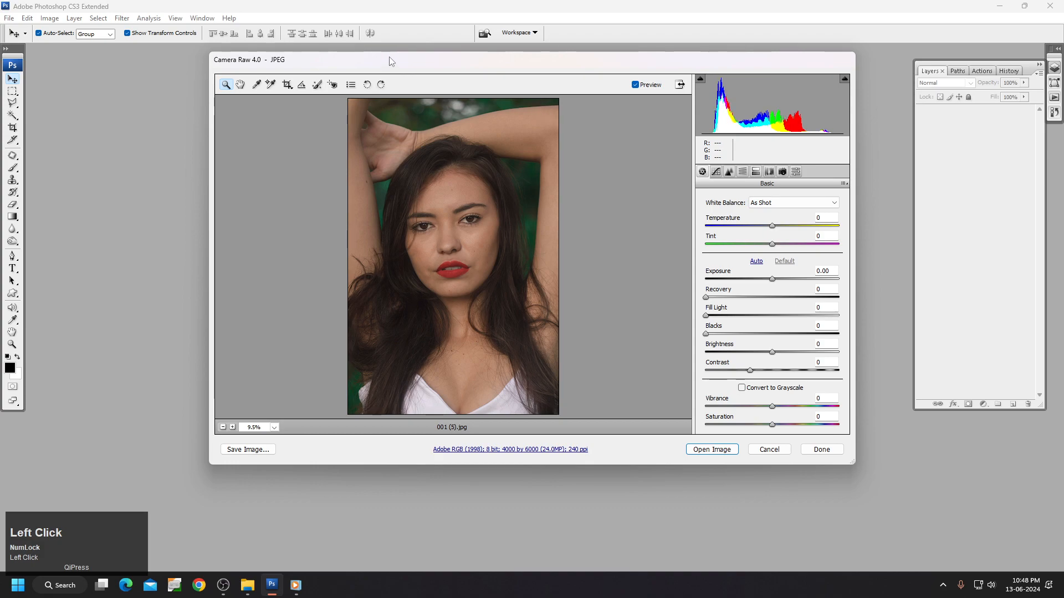
pyautogui.moveTo(865, 455); pyautogui.dragTo(854, 544)
pyautogui.moveTo(551, 54); pyautogui.dragTo(536, 63)
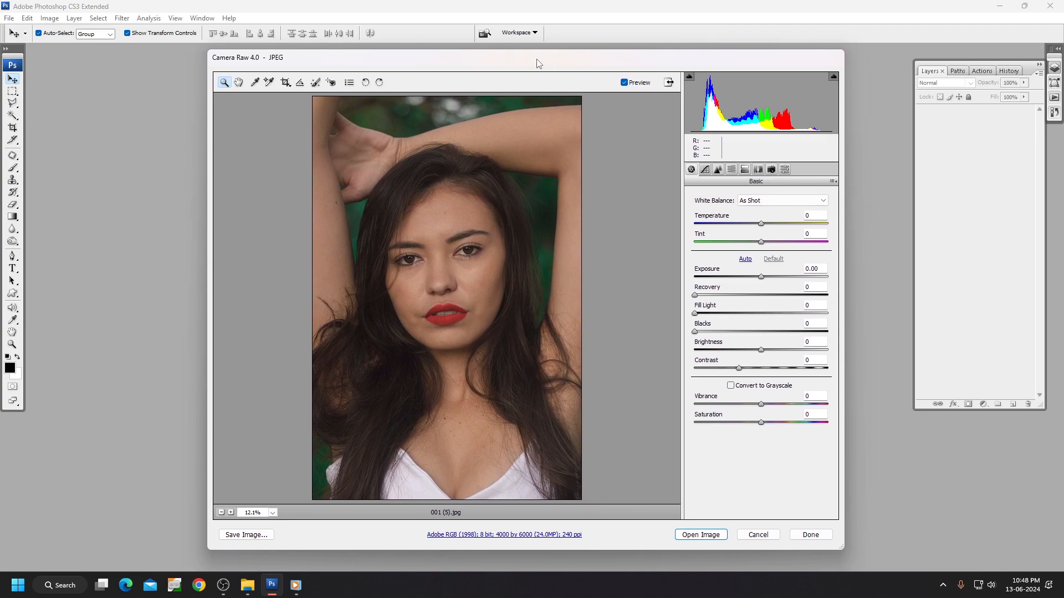
# Step: Try the automatic tone adjustment on the portrait and return to the default tone values
pyautogui.click(745, 260)
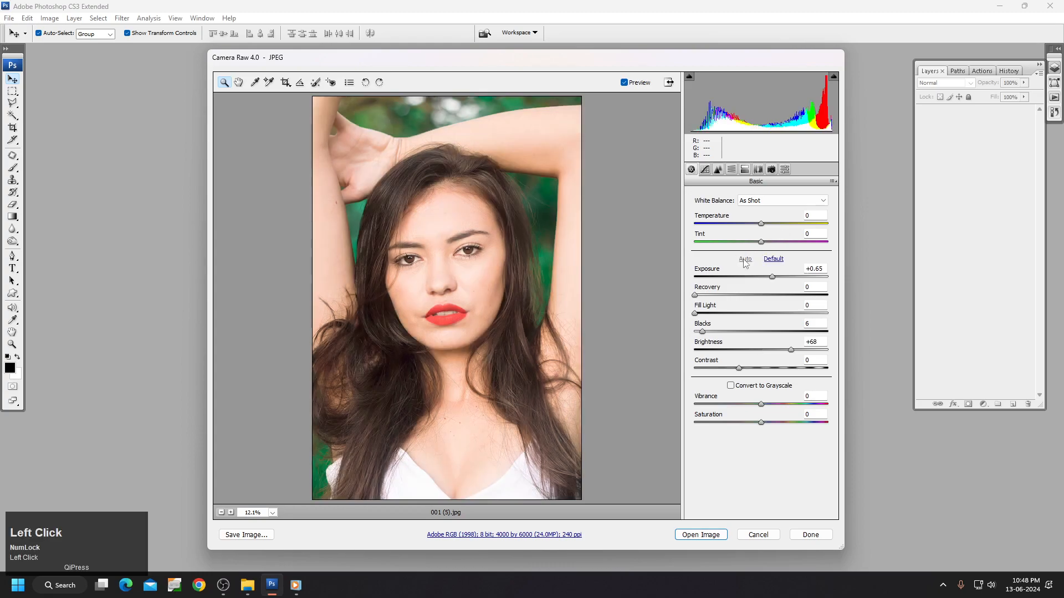
pyautogui.click(774, 260)
pyautogui.click(746, 259)
pyautogui.click(770, 260)
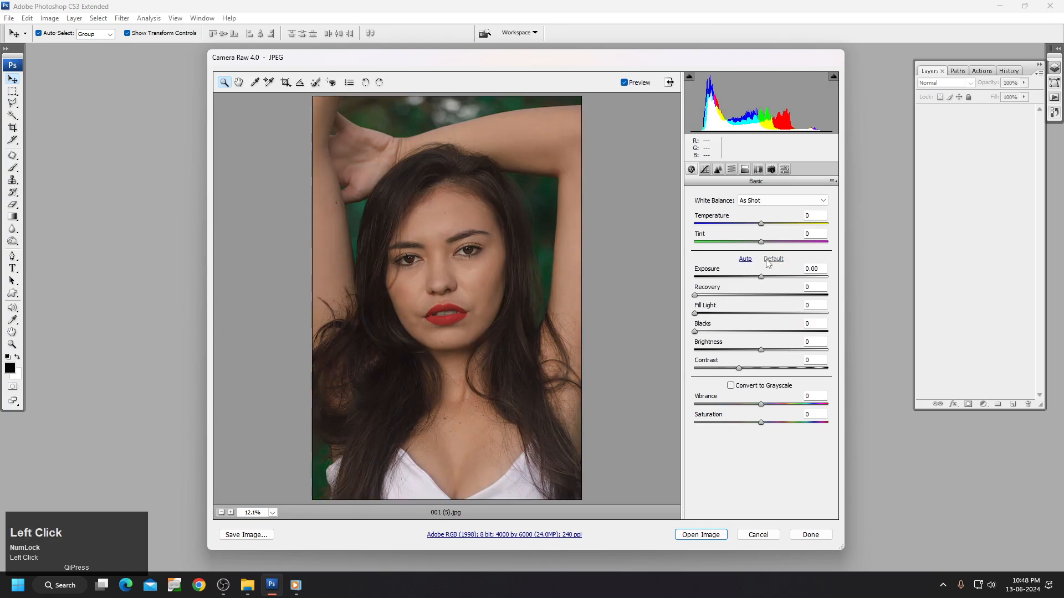
# Step: Try the Auto white balance and return it to As Shot
pyautogui.click(768, 201)
pyautogui.click(767, 219)
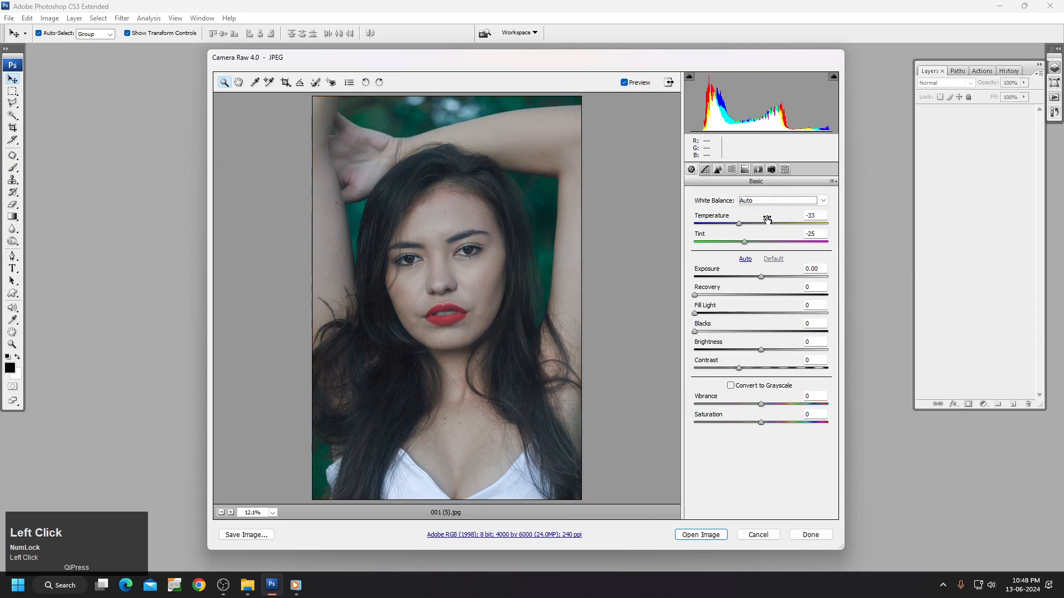
pyautogui.click(768, 201)
pyautogui.click(758, 211)
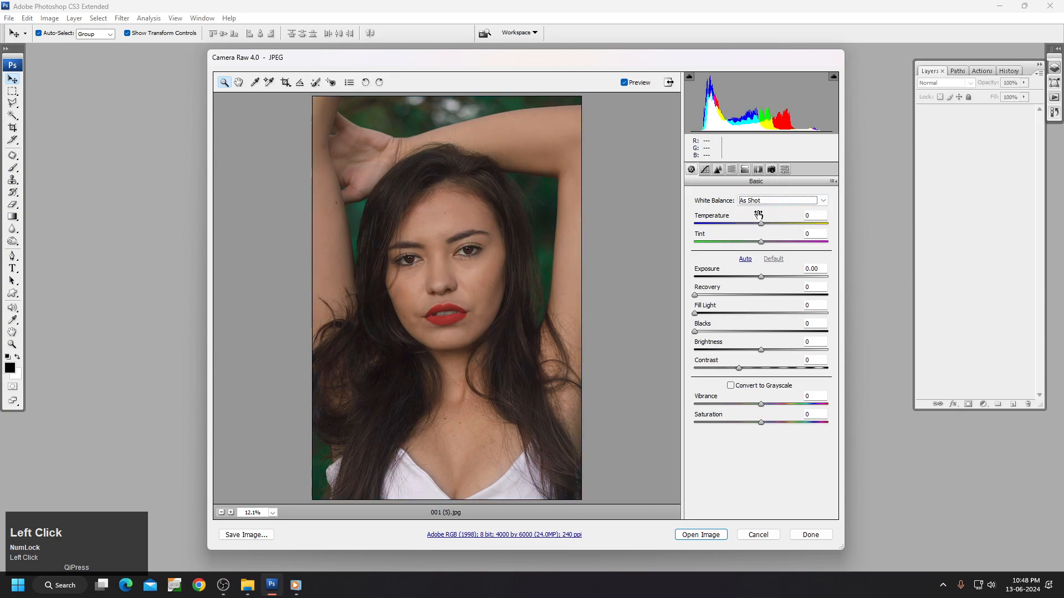
# Step: Look through the Camera Raw adjustment sections, from Tone Curve and Detail to the last one, and return to Basic
pyautogui.click(705, 169)
pyautogui.click(692, 169)
pyautogui.click(706, 169)
pyautogui.click(719, 170)
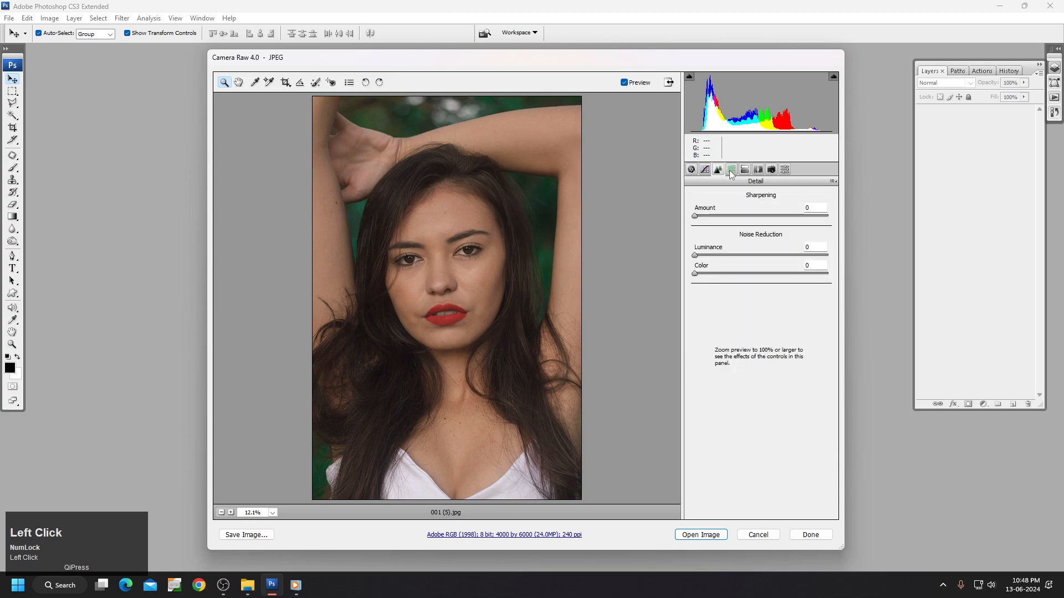
pyautogui.click(733, 171)
pyautogui.click(745, 170)
pyautogui.click(758, 170)
pyautogui.click(771, 169)
pyautogui.click(785, 169)
pyautogui.click(705, 169)
pyautogui.click(692, 170)
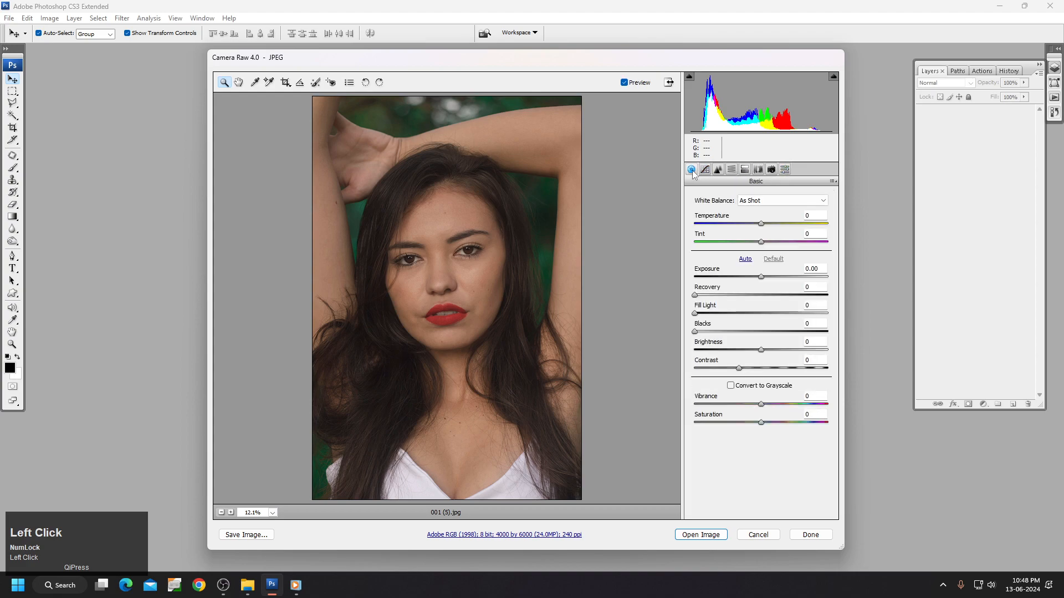
# Step: From the default tone values, set Exposure to +0.75, Recovery to 7, Fill Light to 3 and Blacks to 3
pyautogui.click(746, 259)
pyautogui.click(774, 260)
pyautogui.moveTo(761, 276); pyautogui.dragTo(774, 277)
pyautogui.moveTo(696, 296); pyautogui.dragTo(700, 333)
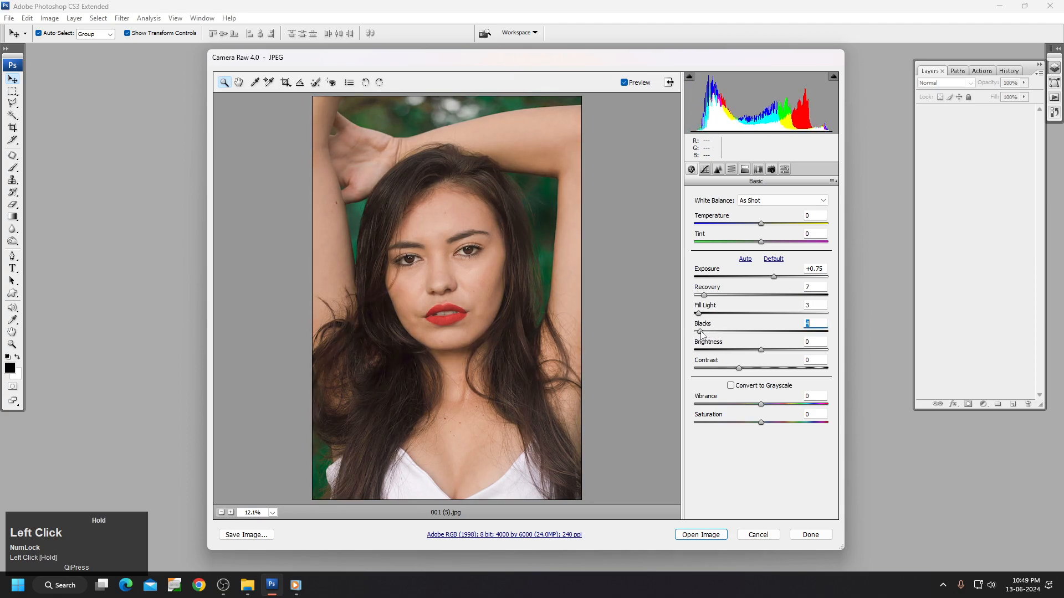
# Step: Set Brightness to +6, Contrast to +9, Vibrance to +18 and Saturation to +5
pyautogui.moveTo(763, 355); pyautogui.dragTo(765, 405)
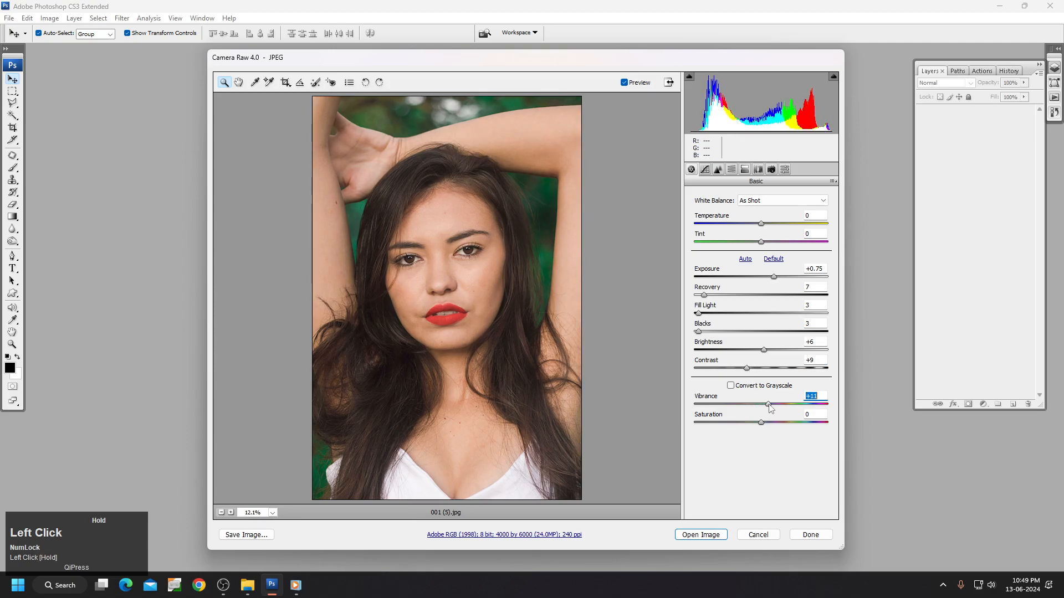
pyautogui.moveTo(768, 424); pyautogui.dragTo(766, 426)
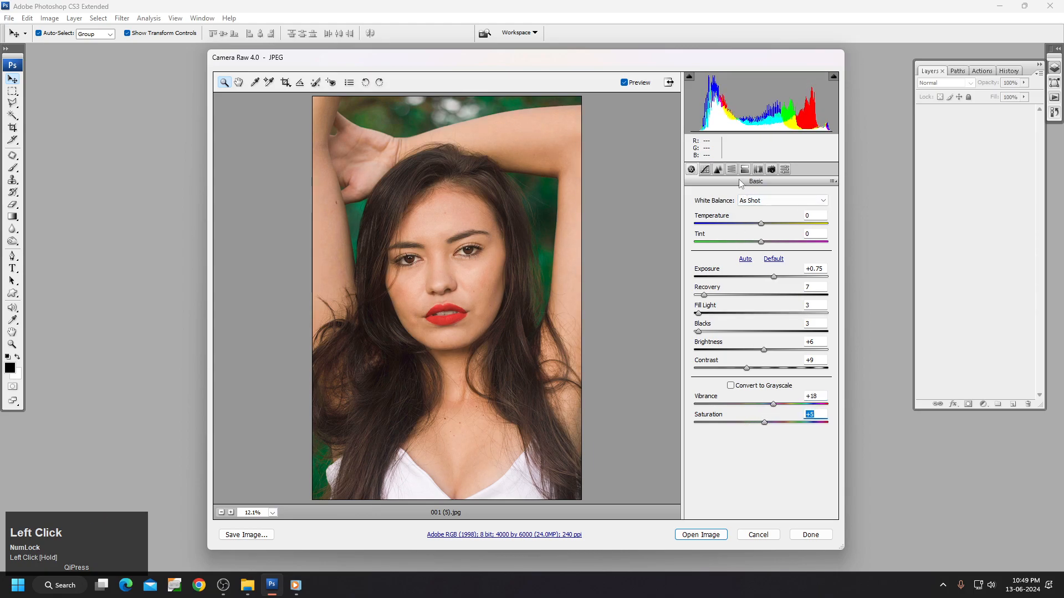
# Step: Adjust the parametric tone curve with Highlights +5, Lights +3 and Darks -8, and lower Shadows slightly
pyautogui.click(705, 169)
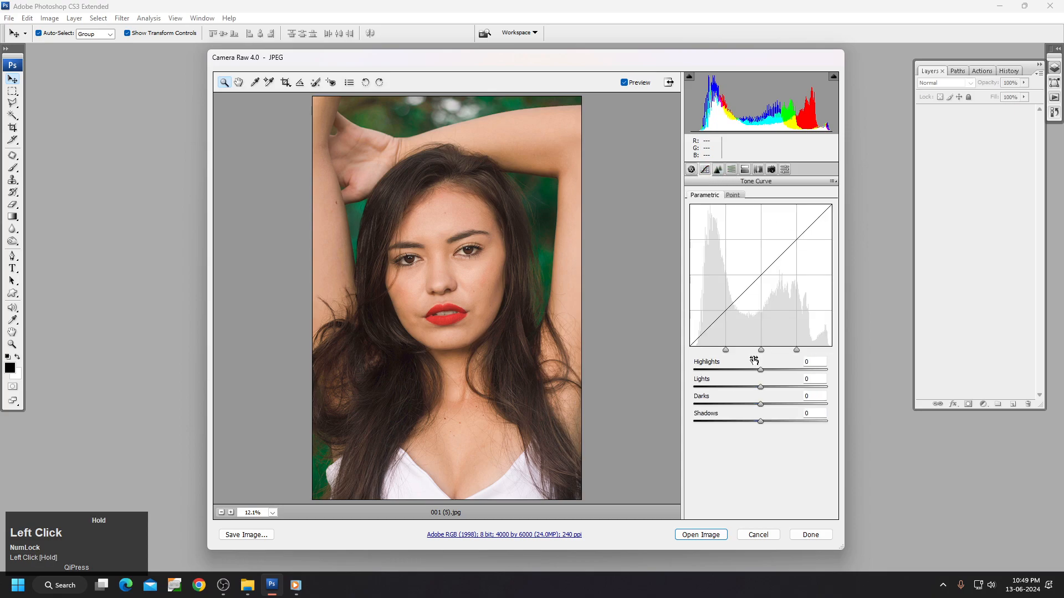
pyautogui.moveTo(761, 356); pyautogui.dragTo(758, 356)
pyautogui.moveTo(761, 372); pyautogui.dragTo(754, 422)
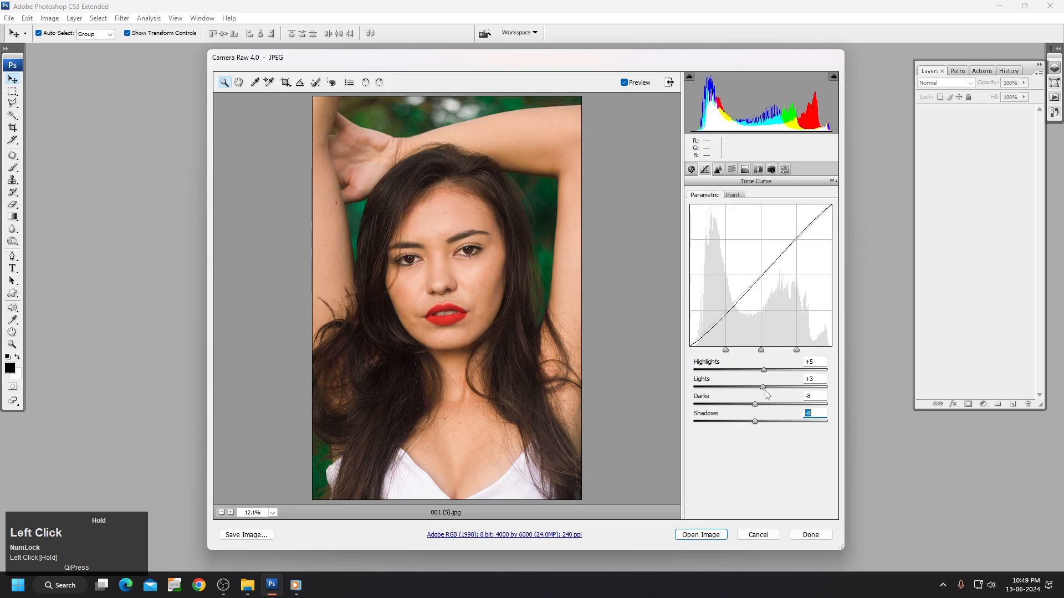
# Step: Raise the tone curve's Highlights to +10 and Lights to +6, and add some sharpening and noise reduction under Detail
pyautogui.moveTo(766, 374); pyautogui.dragTo(756, 404)
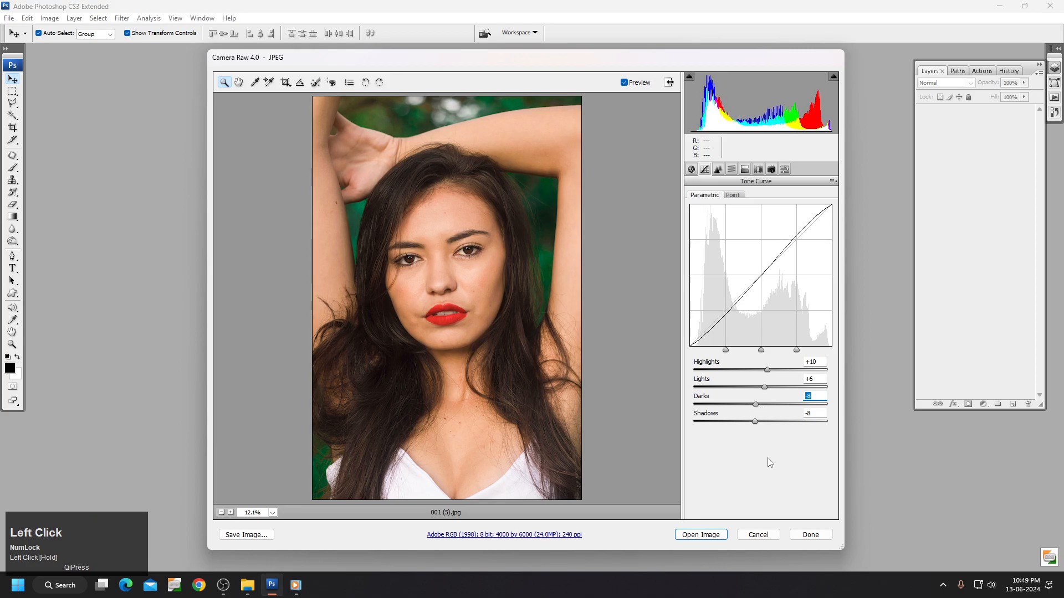
pyautogui.click(717, 170)
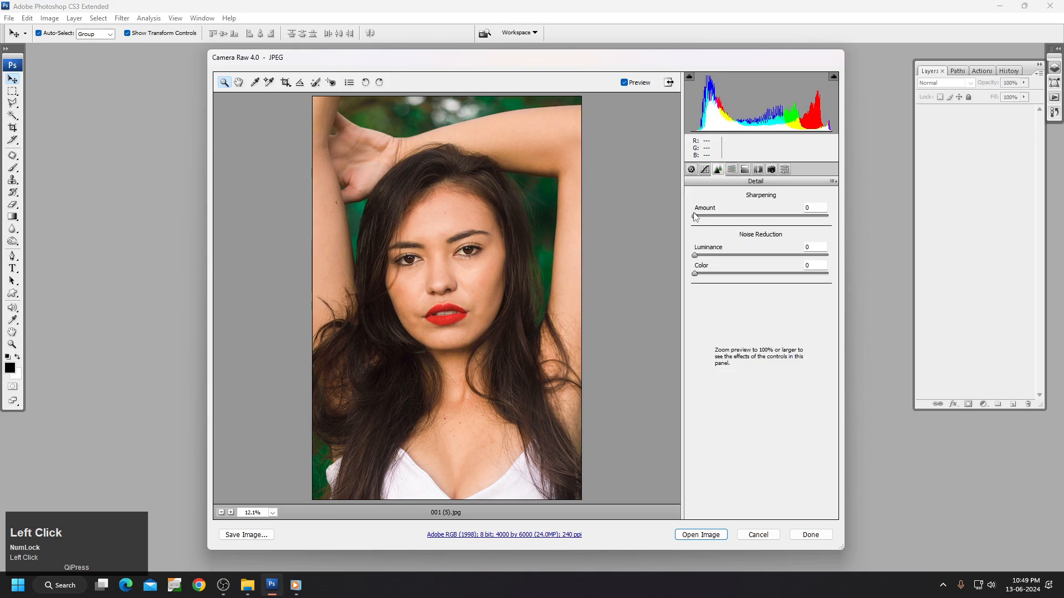
pyautogui.moveTo(697, 219); pyautogui.dragTo(723, 226)
pyautogui.moveTo(698, 274); pyautogui.dragTo(707, 257)
# Step: Under Lens Corrections, set Fix Red/Cyan Fringe to +2, lower Fix Blue/Yellow Fringe and try the Lens Vignetting amount
pyautogui.click(736, 169)
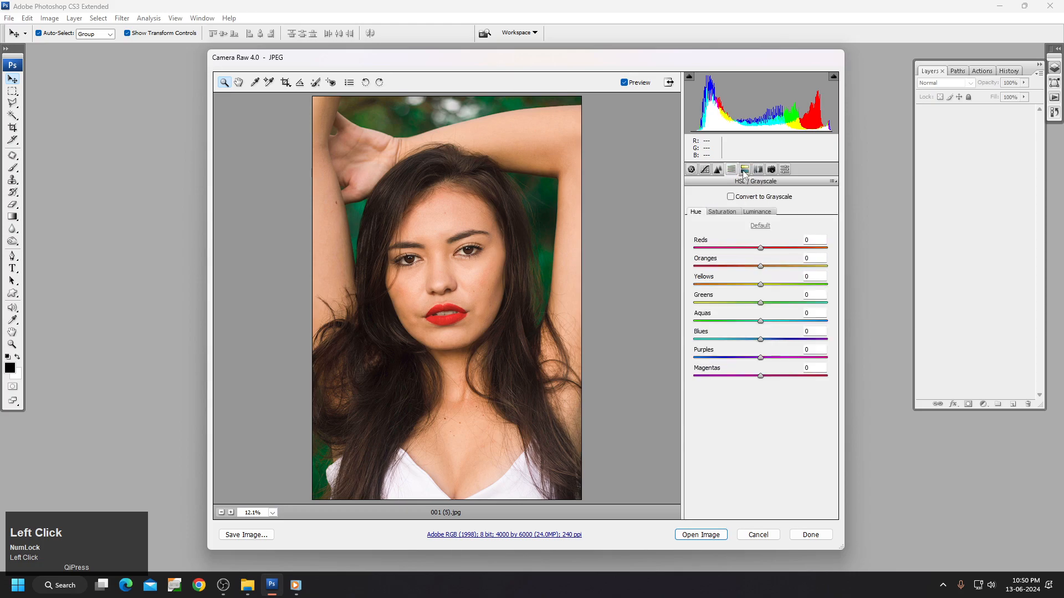
pyautogui.click(744, 169)
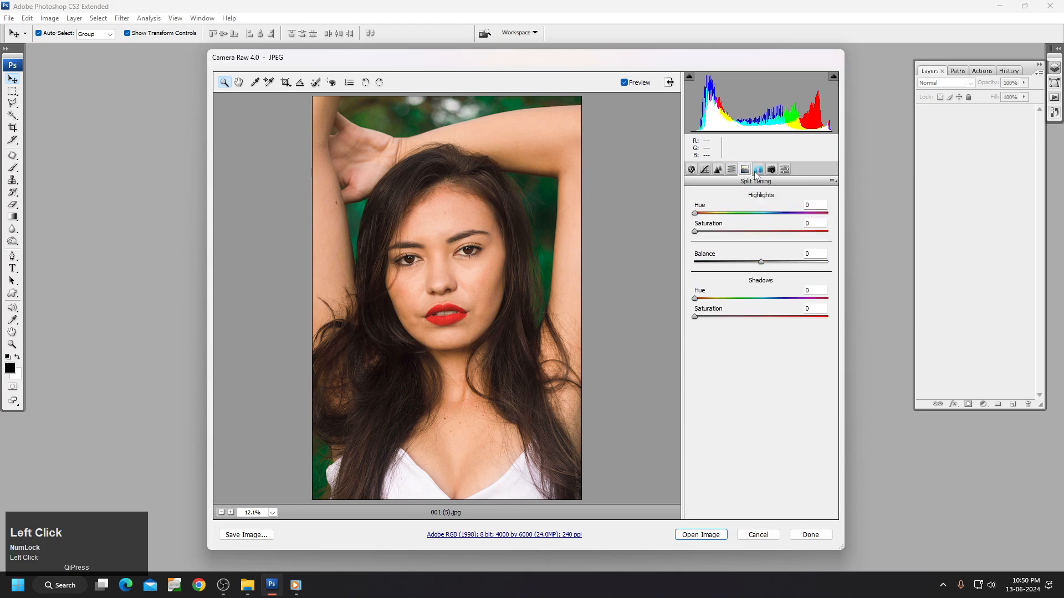
pyautogui.click(771, 170)
pyautogui.click(758, 169)
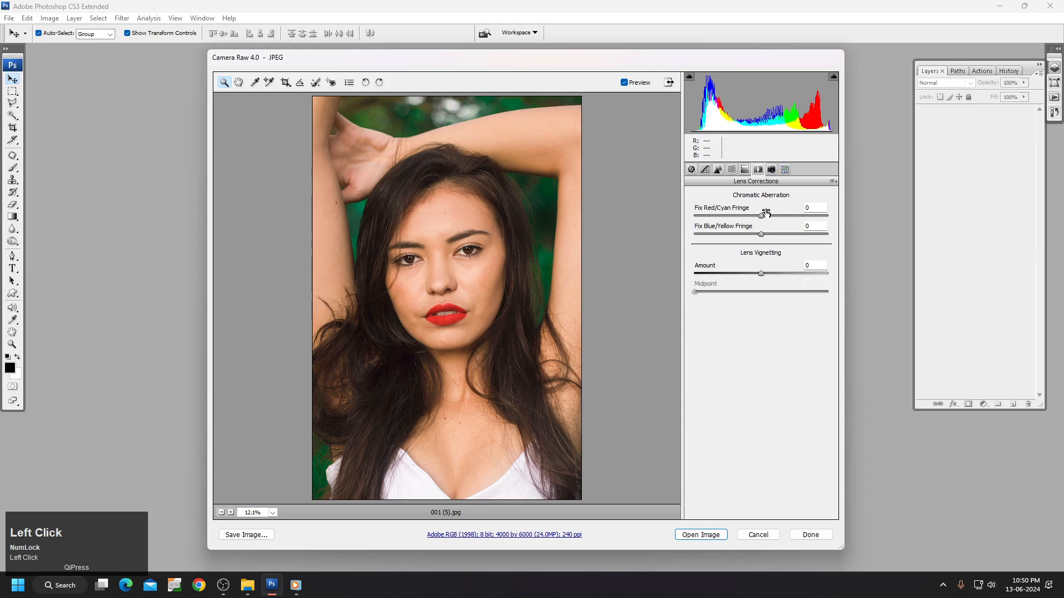
pyautogui.moveTo(762, 219); pyautogui.dragTo(672, 216)
pyautogui.moveTo(763, 237); pyautogui.dragTo(747, 239)
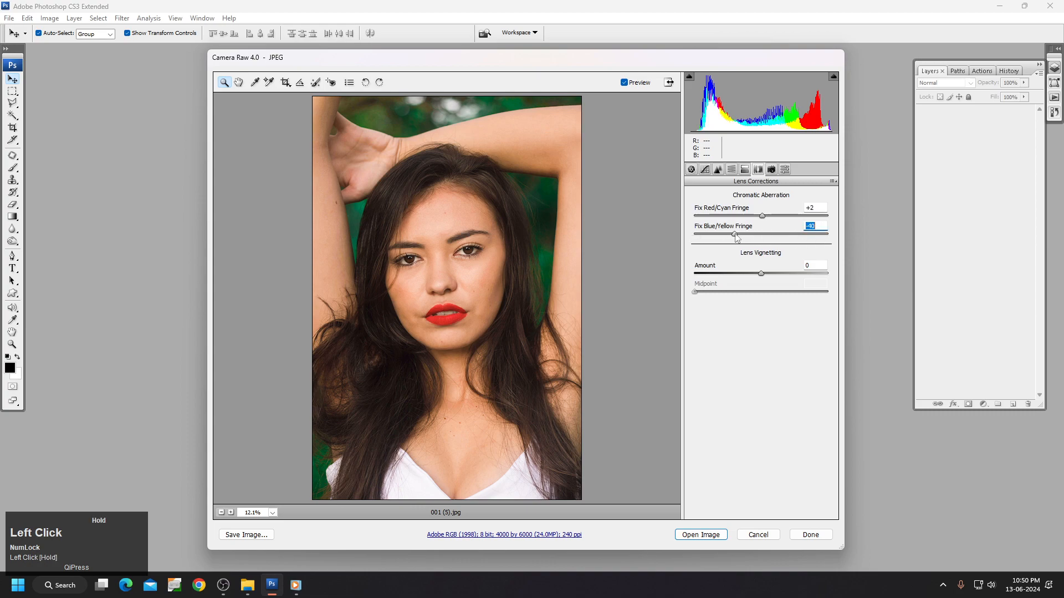
pyautogui.moveTo(763, 276)
pyautogui.mouseDown()
pyautogui.moveTo(874, 281)
pyautogui.moveTo(762, 280)
pyautogui.mouseUp()
# Step: Look through the Camera Calibration and Presets sections without changing their settings
pyautogui.click(761, 176)
pyautogui.click(772, 170)
pyautogui.click(784, 171)
pyautogui.click(772, 170)
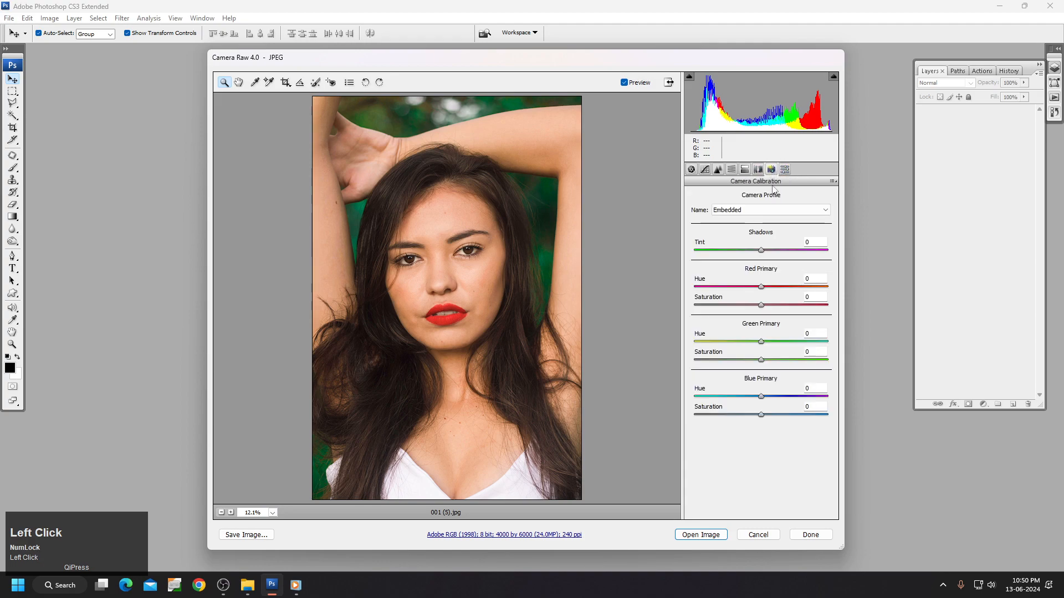
# Step: Open the adjusted portrait from Camera Raw in a maximized window, copy the whole image and close the document without saving
pyautogui.click(719, 534)
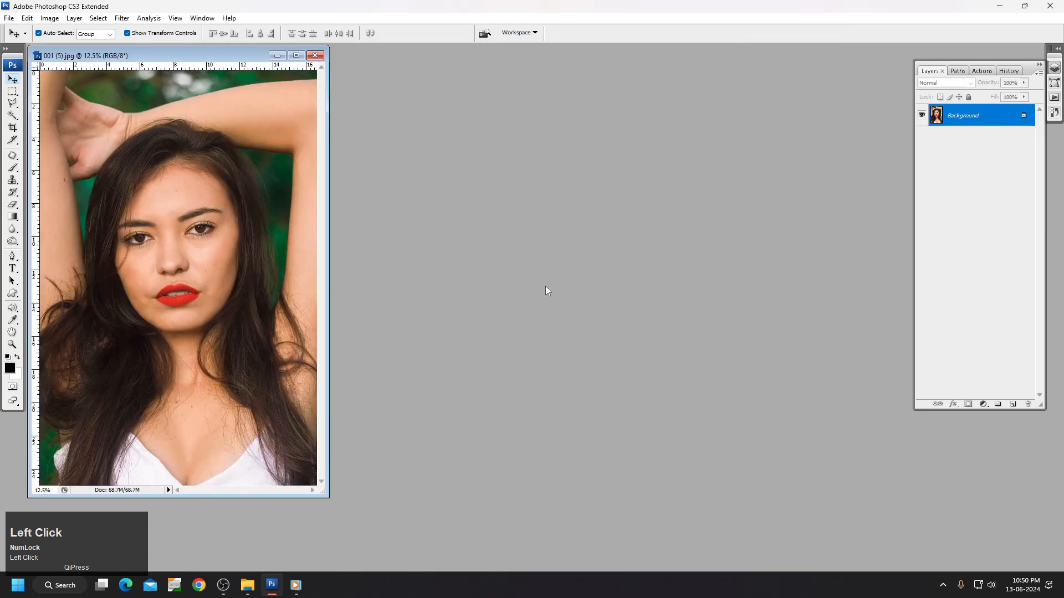
pyautogui.doubleClick(291, 54)
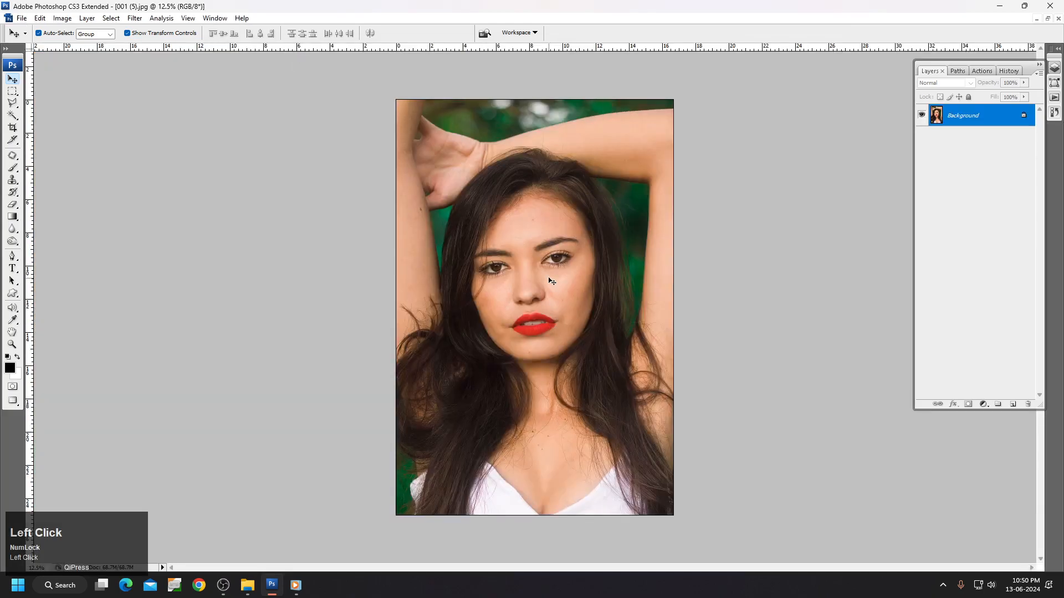
pyautogui.hotkey('ctrl', '+')
pyautogui.hotkey('ctrl', '+')
pyautogui.hotkey('ctrl', '+')
pyautogui.hotkey('ctrl', '0')
pyautogui.hotkey('ctrl', 'a')
pyautogui.hotkey('ctrl', 'w')
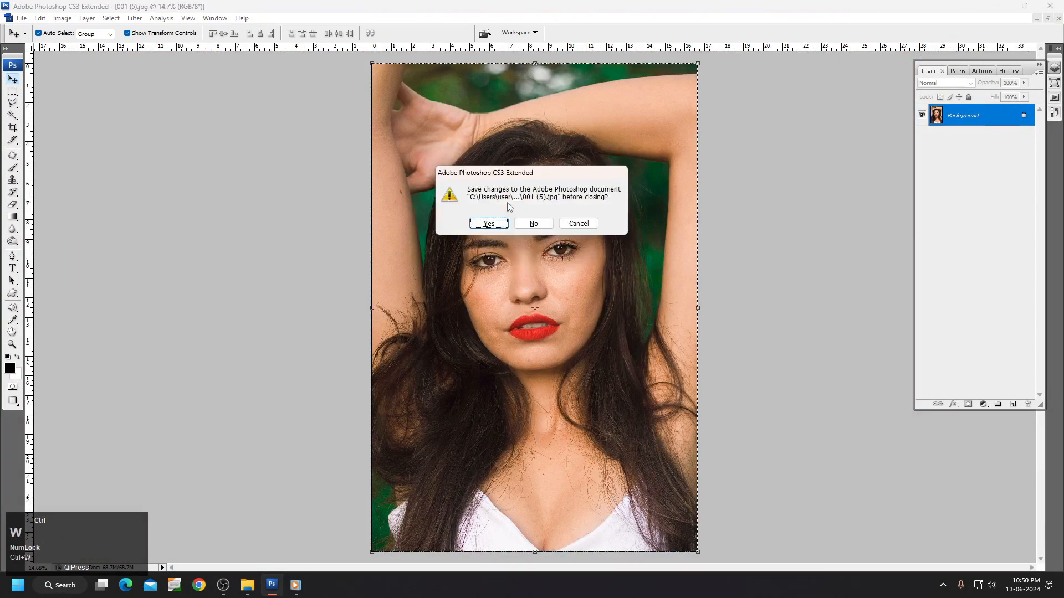
pyautogui.click(531, 225)
pyautogui.doubleClick(354, 184)
pyautogui.doubleClick(152, 78)
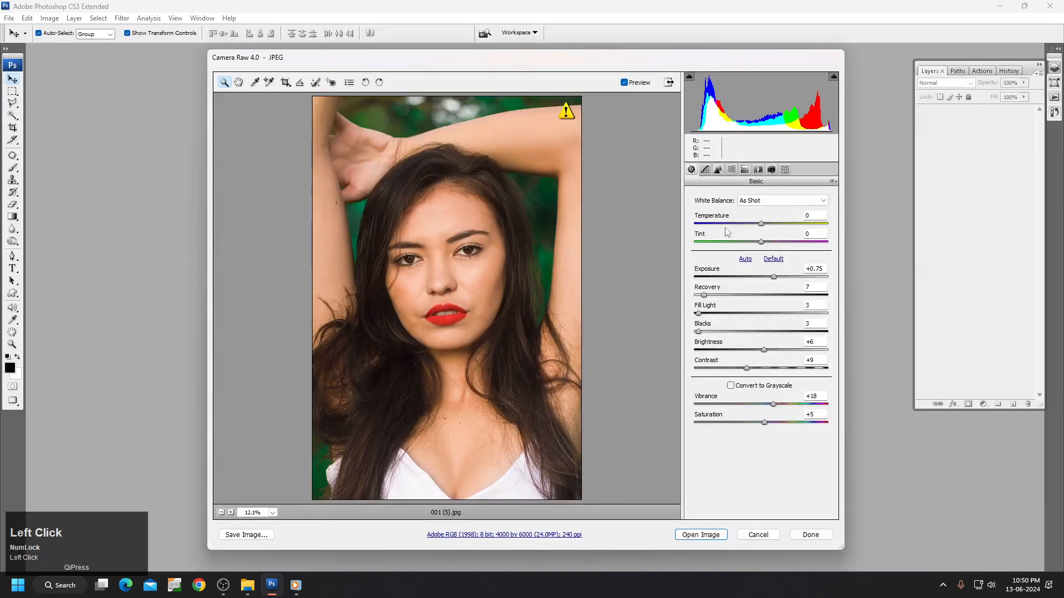
pyautogui.click(771, 535)
pyautogui.click(14, 20)
pyautogui.click(37, 43)
pyautogui.doubleClick(151, 83)
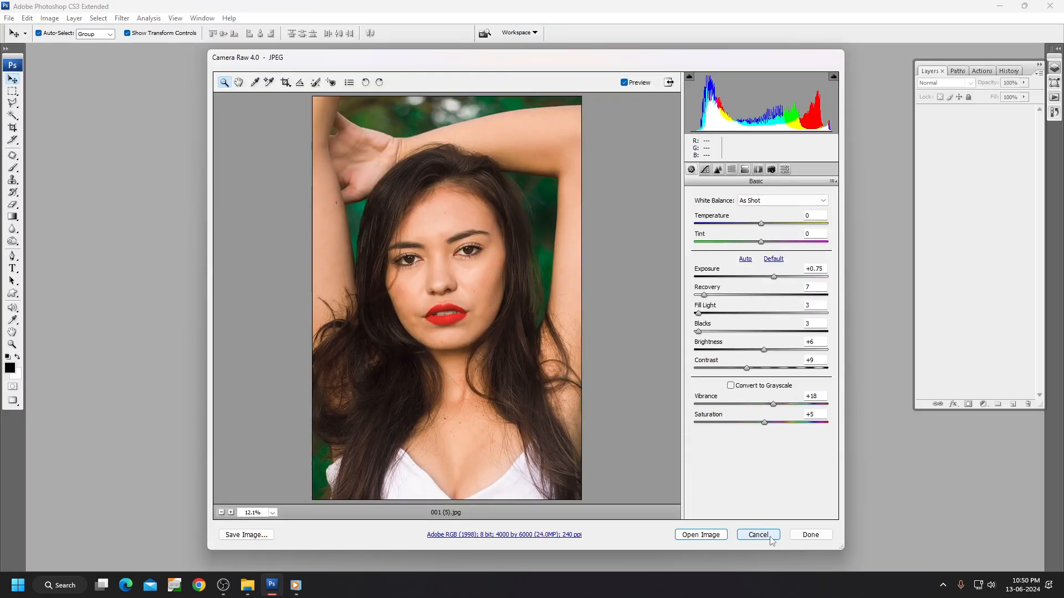
pyautogui.click(809, 536)
pyautogui.click(746, 535)
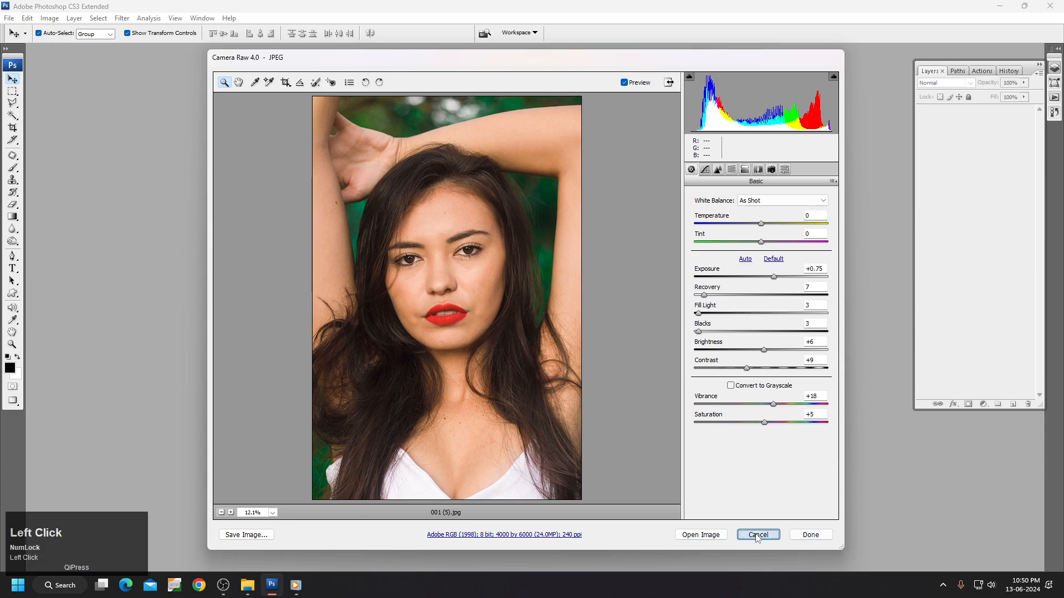
# Step: Open 001 (5).jpg with the file type kept at All Formats, and dismiss Camera Raw while keeping its settings
pyautogui.doubleClick(778, 234)
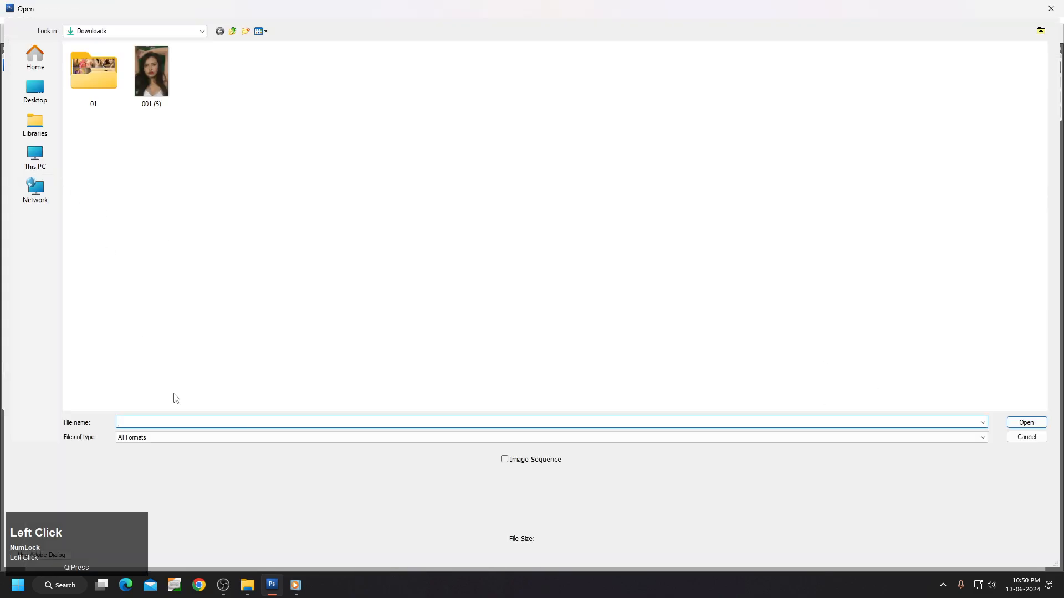
pyautogui.click(152, 71)
pyautogui.click(169, 437)
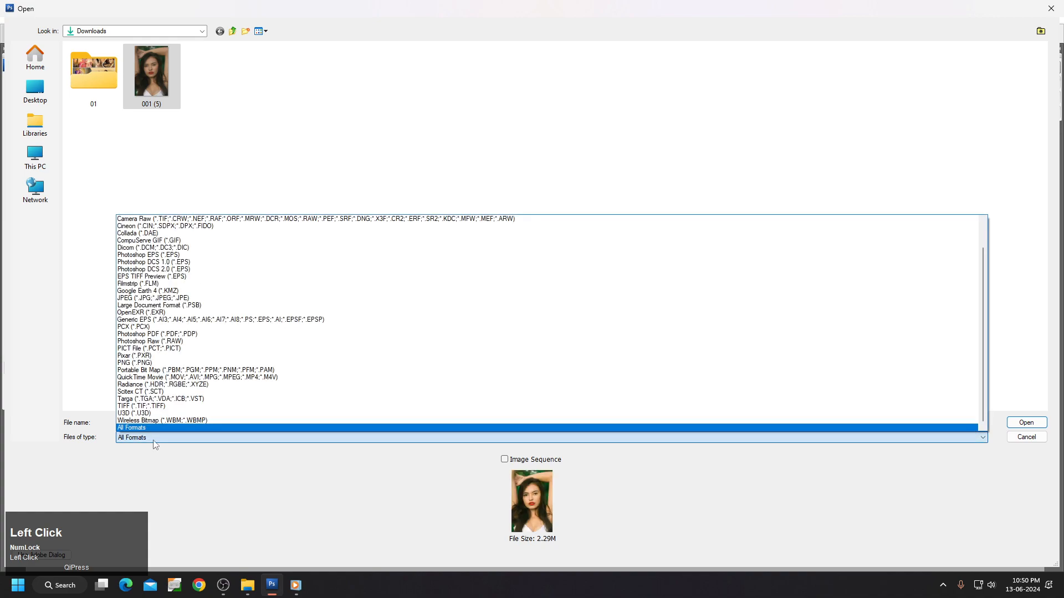
pyautogui.click(153, 428)
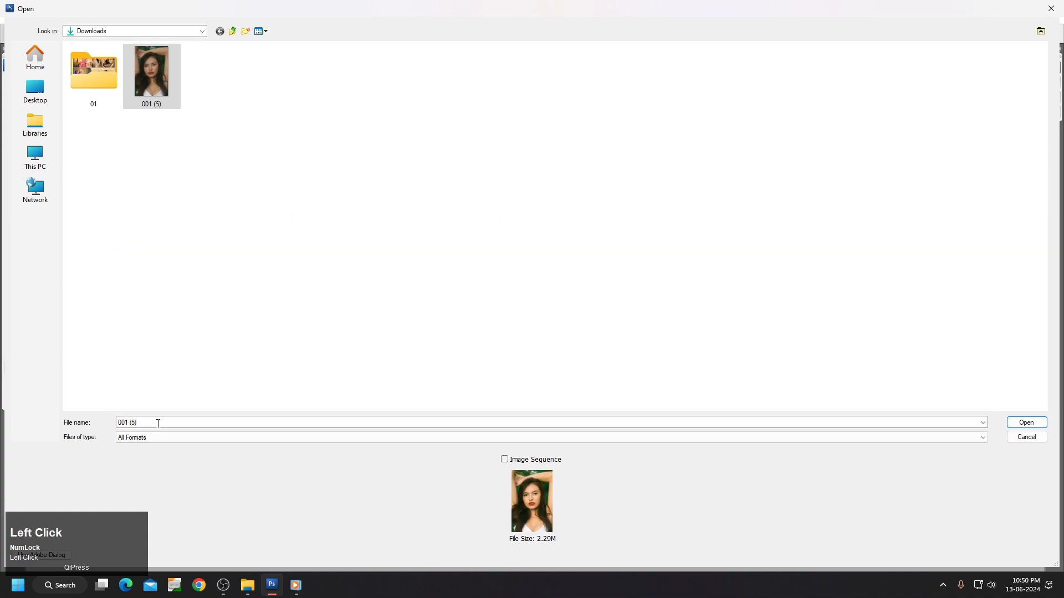
pyautogui.click(1022, 438)
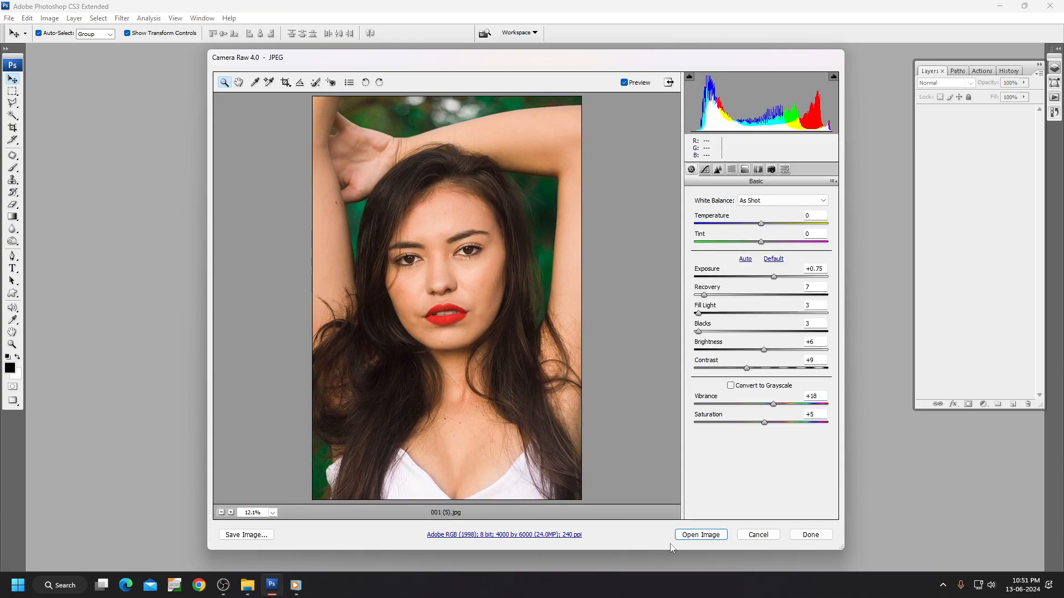
pyautogui.click(820, 539)
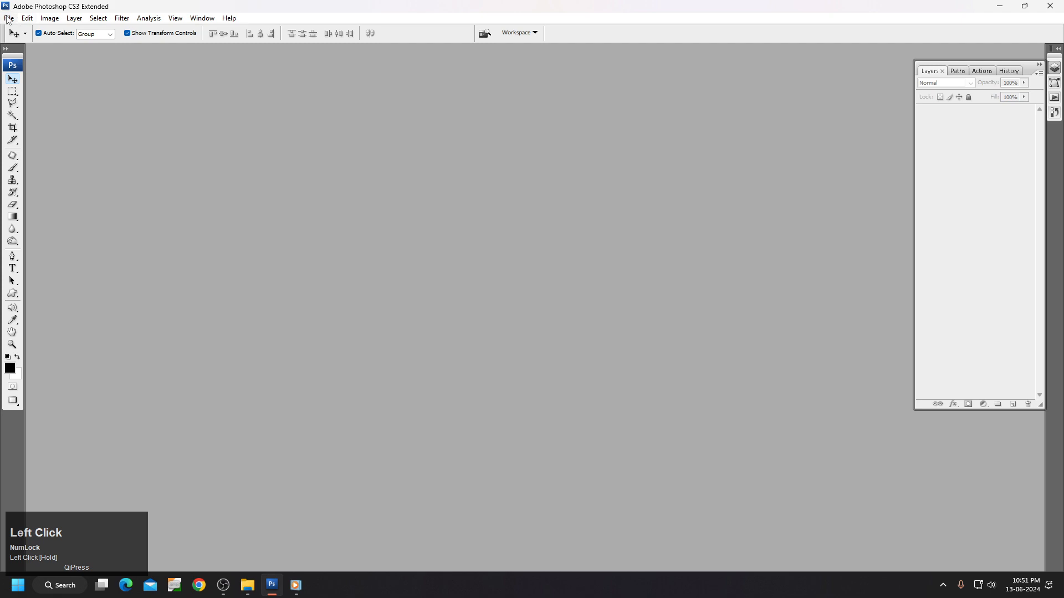
pyautogui.click(8, 19)
pyautogui.click(24, 41)
pyautogui.doubleClick(155, 75)
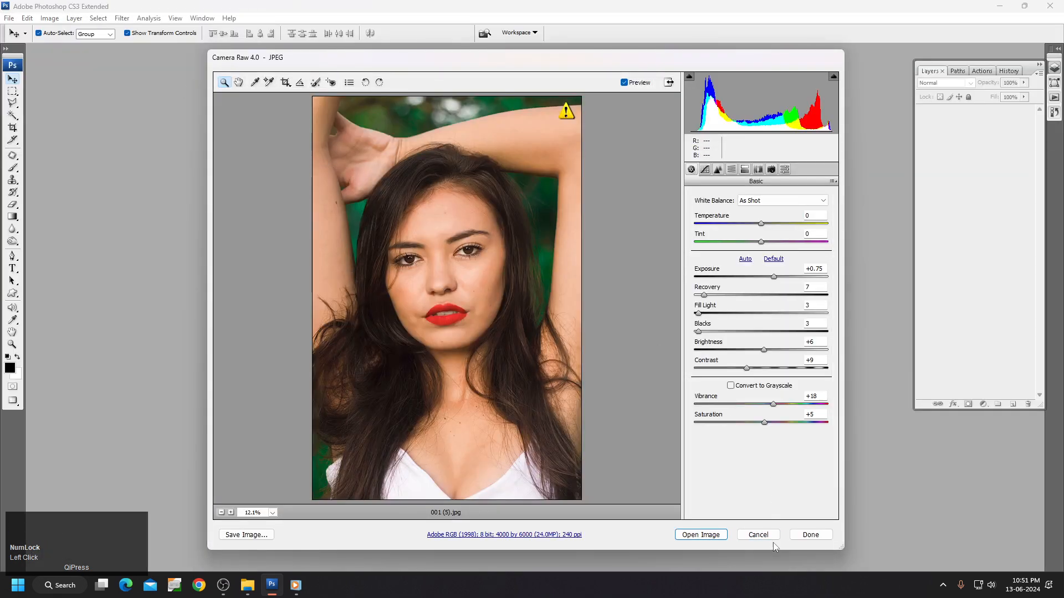
pyautogui.click(759, 536)
# Step: Reopen 001 (5).jpg in Camera Raw, try the full-screen view and close it with the settings kept
pyautogui.click(8, 18)
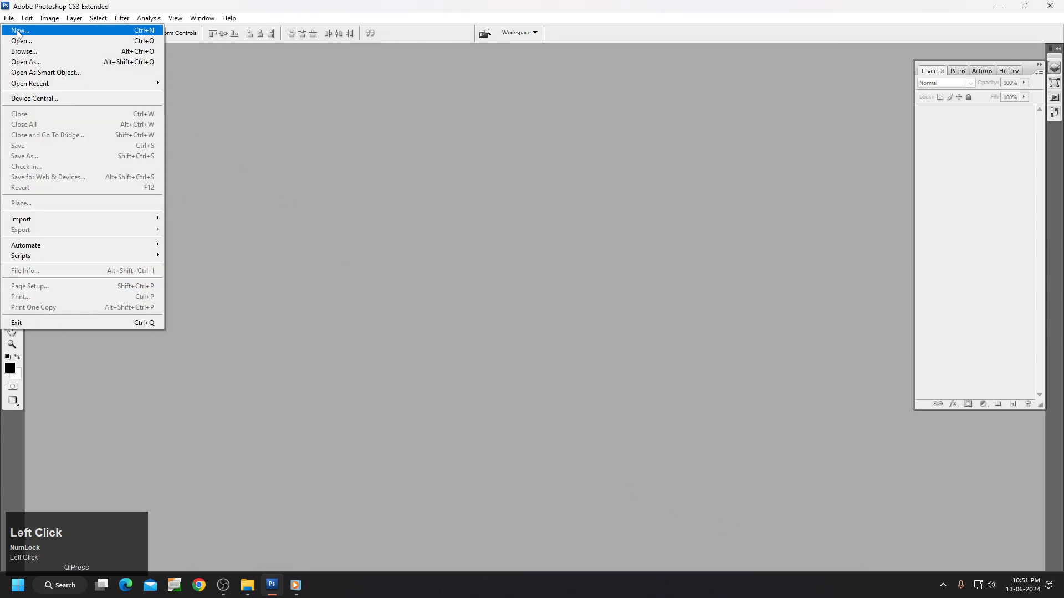
pyautogui.click(23, 41)
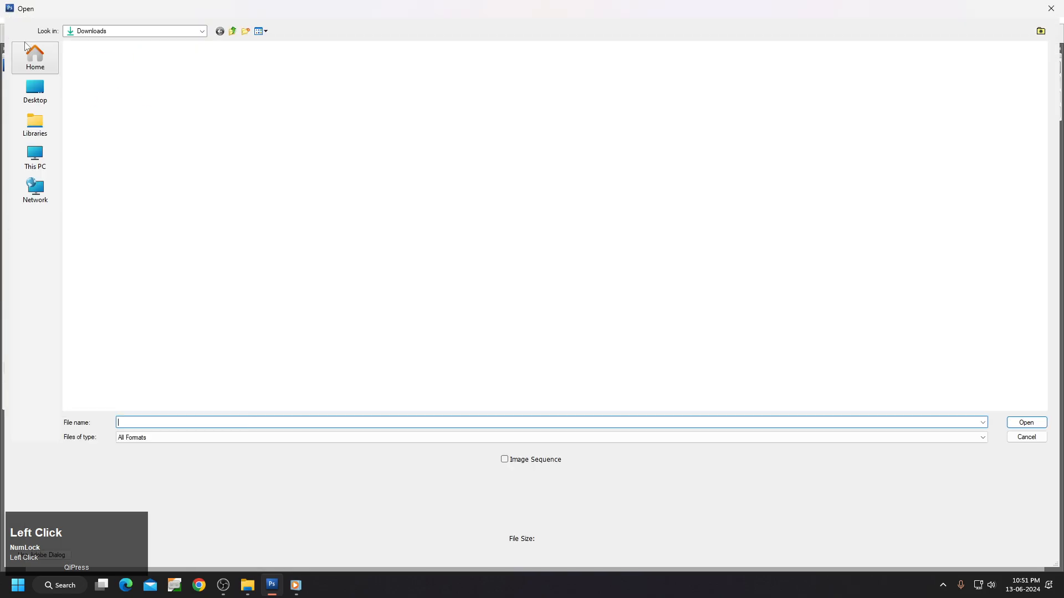
pyautogui.click(524, 463)
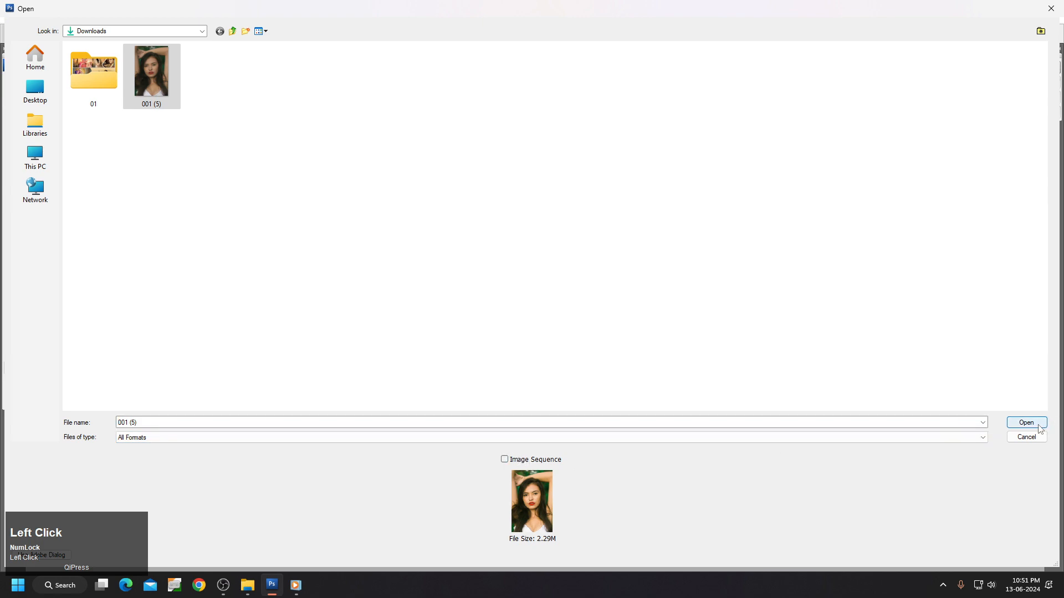
pyautogui.click(1039, 426)
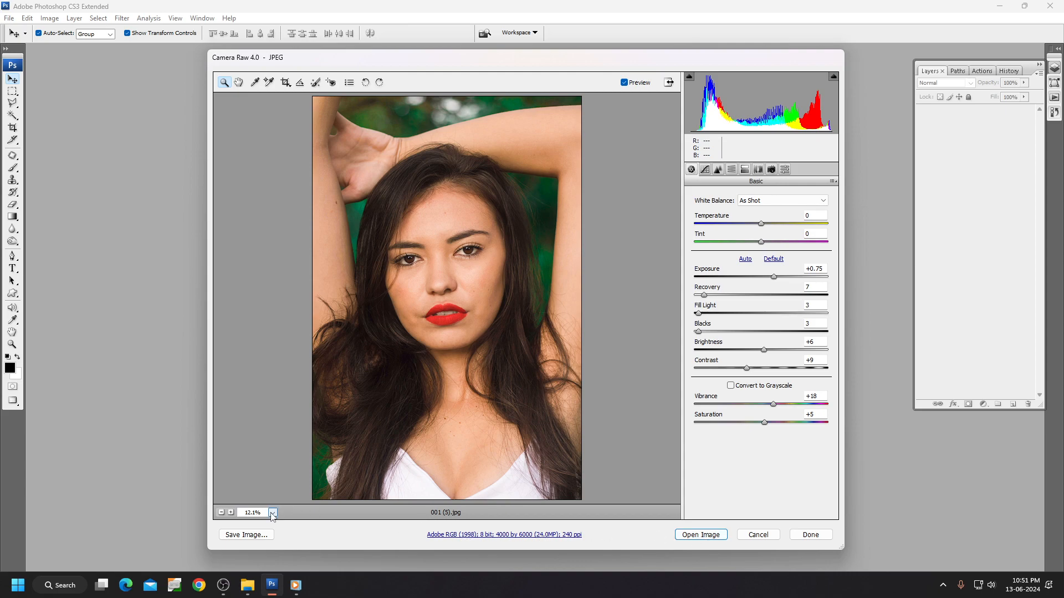
pyautogui.click(668, 83)
pyautogui.click(890, 18)
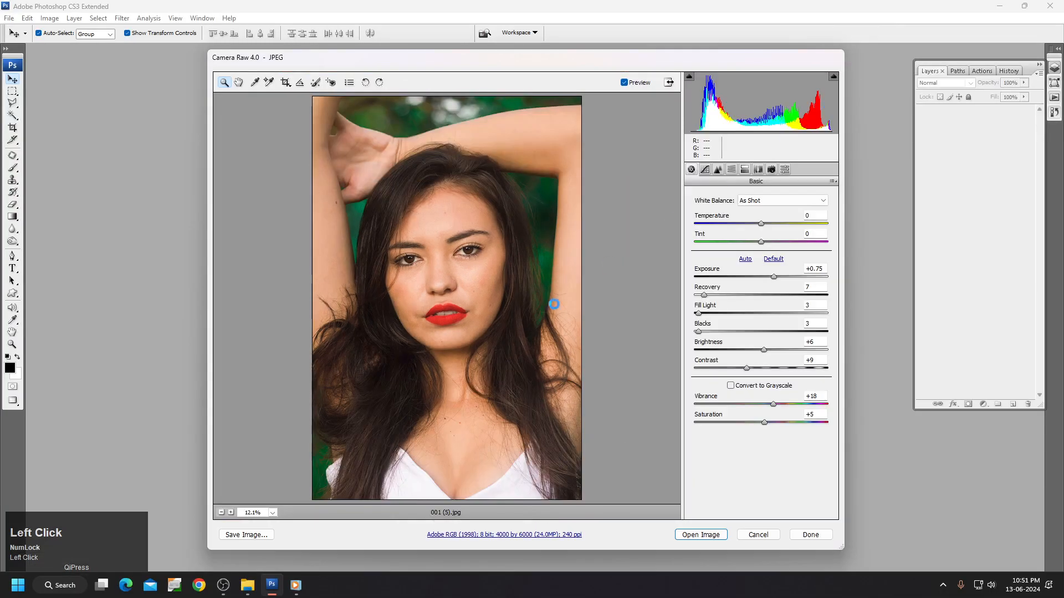
pyautogui.click(809, 538)
# Step: Load 001 (5).jpg into Camera Raw and open it in the editor with its stored adjustments
pyautogui.doubleClick(534, 208)
pyautogui.doubleClick(149, 71)
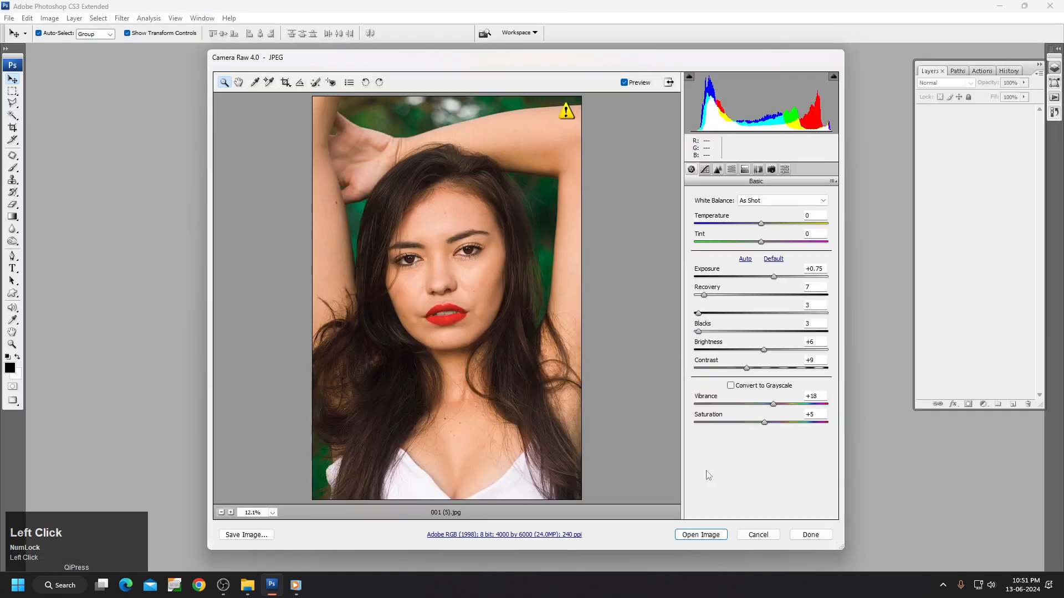
pyautogui.click(702, 537)
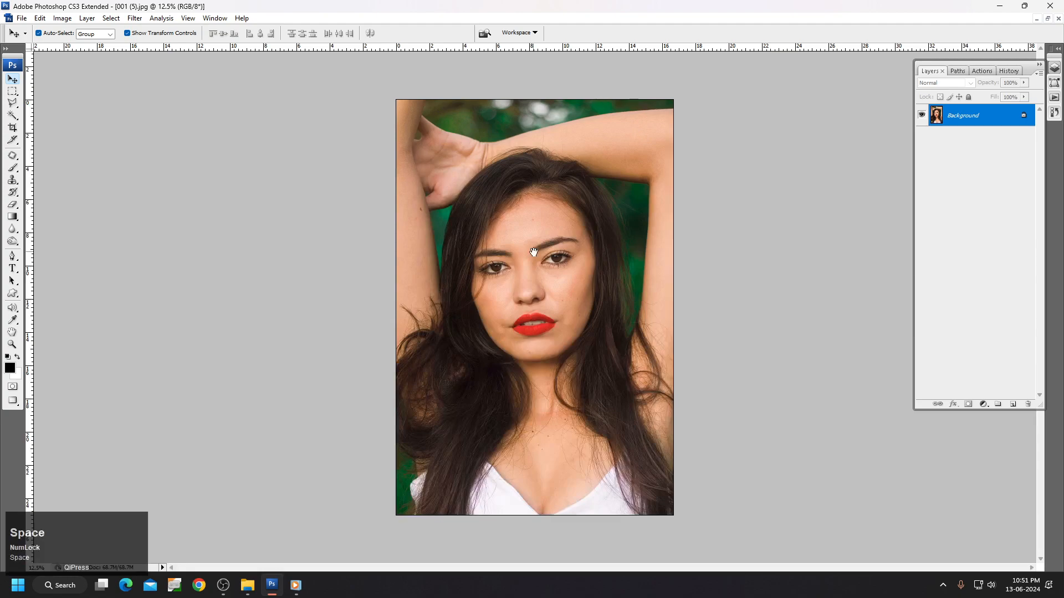
# Step: Paste the copied adjusted image as a new layer, toggle its visibility to compare, and undo the paste
pyautogui.hotkey('ctrl', 'v')
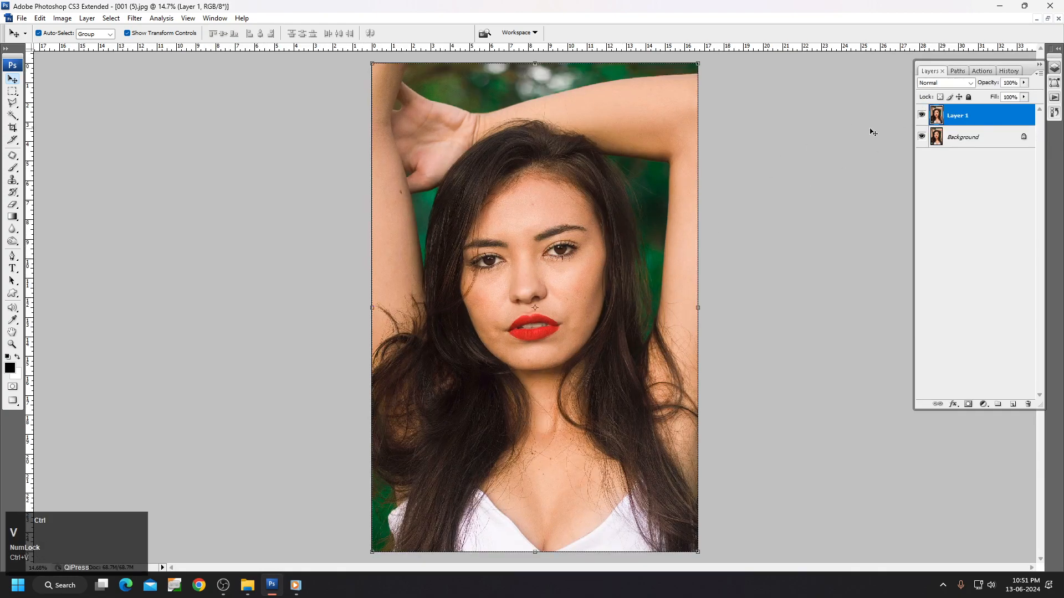
pyautogui.click(921, 117)
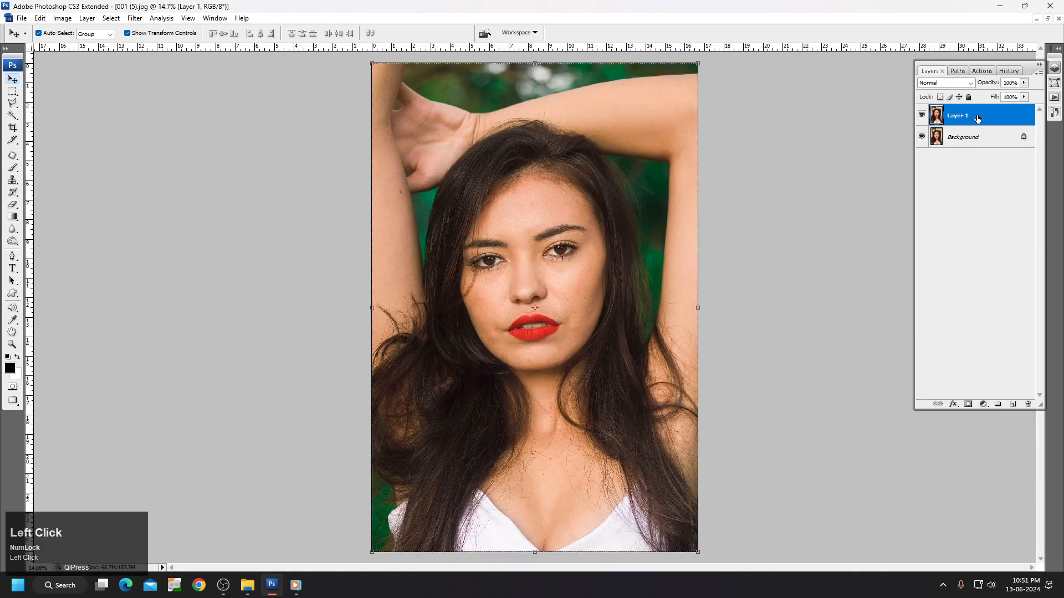
pyautogui.hotkey('ctrl', 'z')
# Step: From the file browser, view the original 001 (5) picture in an image viewer and copy it to the clipboard
pyautogui.click(1048, 18)
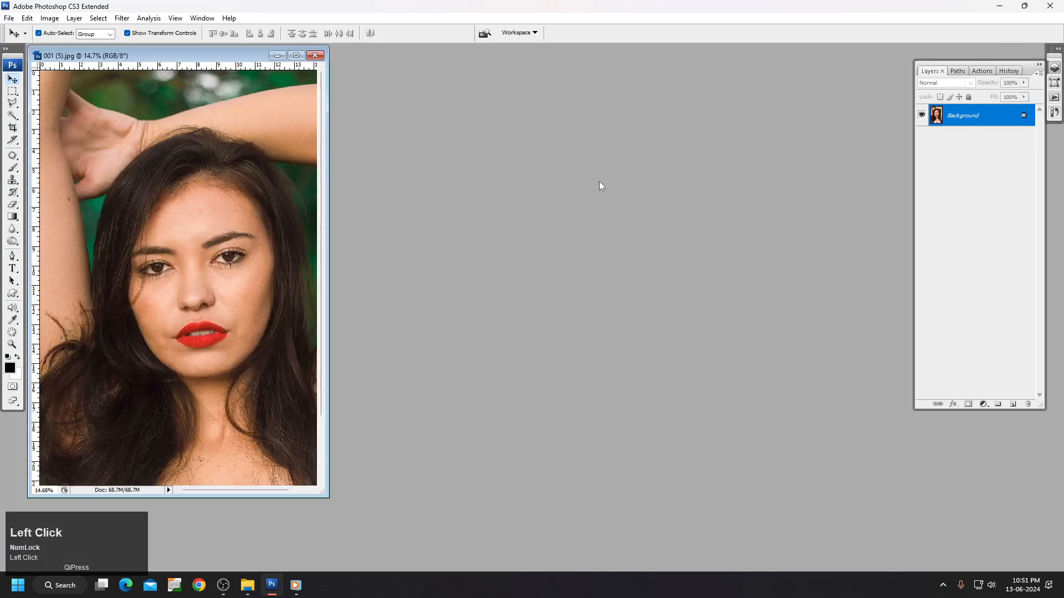
pyautogui.doubleClick(599, 181)
pyautogui.rightClick(158, 72)
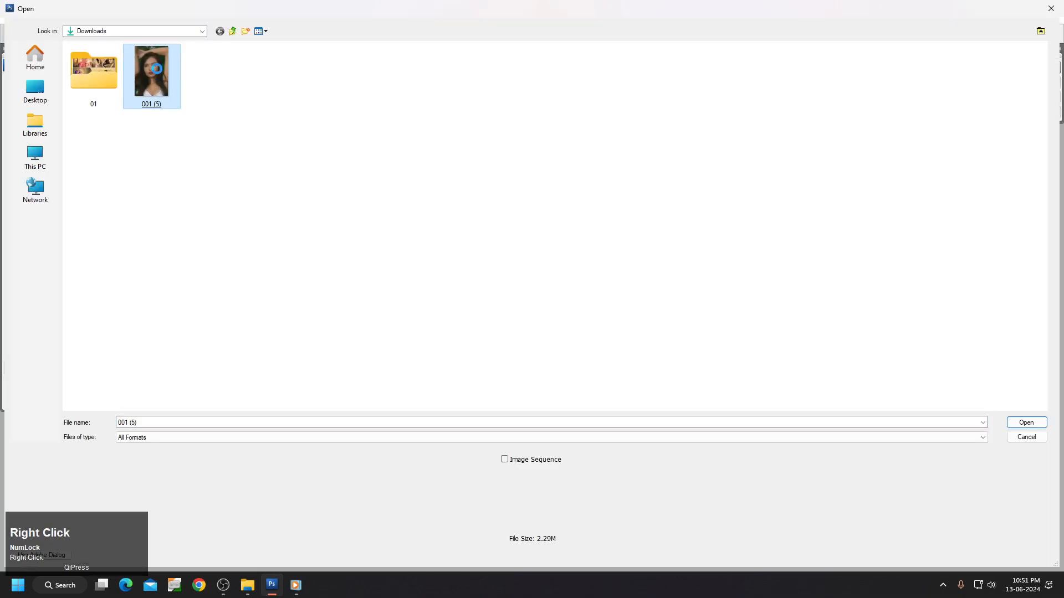
pyautogui.click(192, 93)
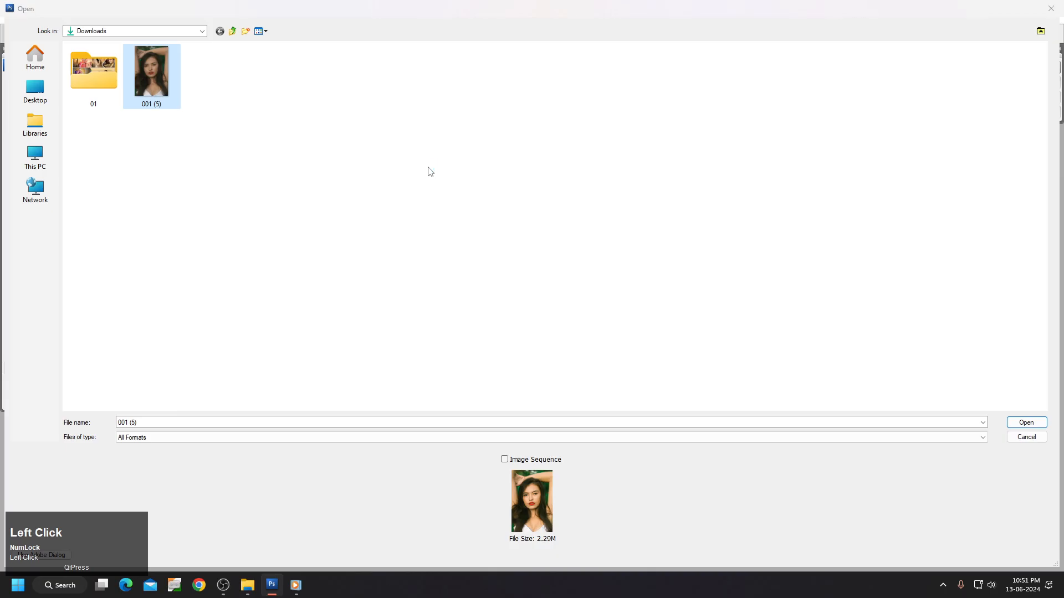
pyautogui.rightClick(556, 239)
pyautogui.click(545, 240)
pyautogui.rightClick(588, 215)
pyautogui.click(584, 210)
pyautogui.click(1001, 40)
pyautogui.doubleClick(151, 72)
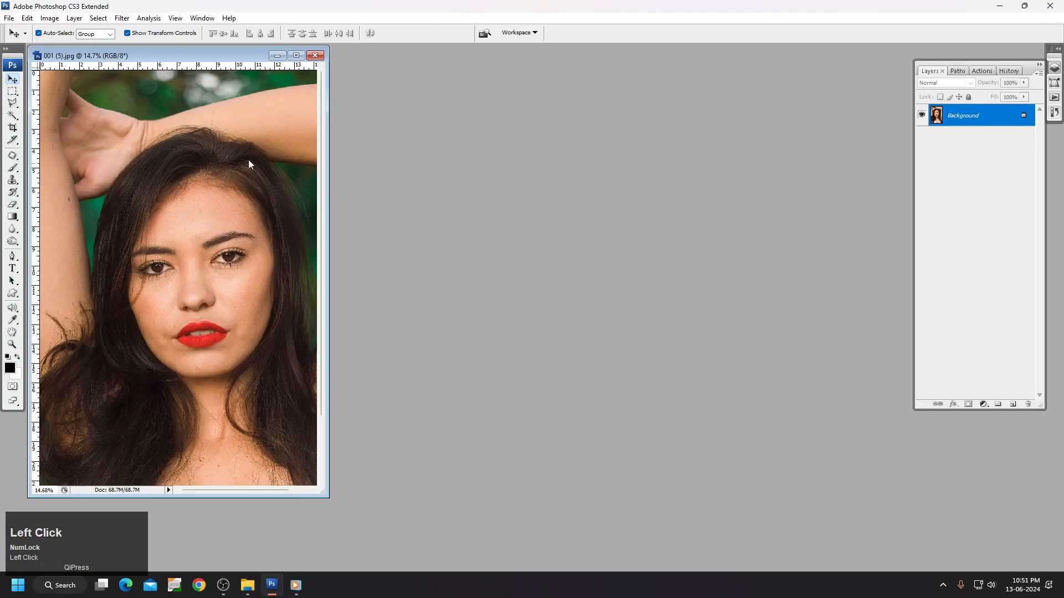
# Step: Paste the original picture into the maximized portrait document and scale it to 400% so it covers the whole canvas
pyautogui.click(299, 56)
pyautogui.hotkey('ctrl', 'v')
pyautogui.moveTo(542, 284); pyautogui.dragTo(421, 105)
pyautogui.moveTo(456, 186); pyautogui.dragTo(698, 552)
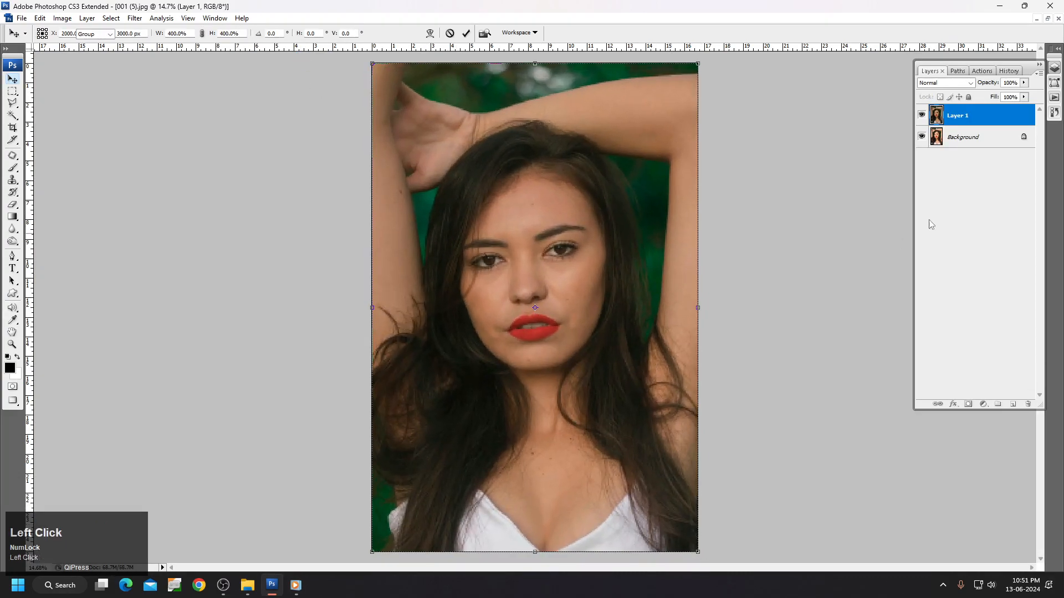
pyautogui.click(904, 245)
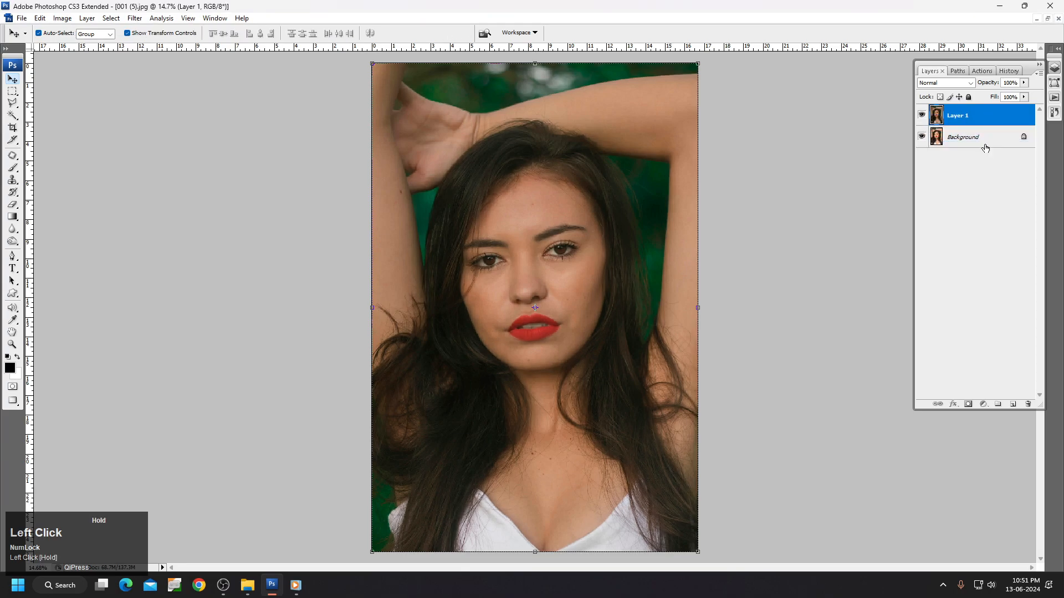
# Step: Convert the Background into a regular layer and move the pasted original picture, Layer 1, beneath it
pyautogui.doubleClick(975, 137)
pyautogui.press('Return')
pyautogui.moveTo(961, 116); pyautogui.dragTo(962, 166)
# Step: Duplicate the layered document under the default name and close 001 (5).jpg without saving its changes
pyautogui.hotkey('alt', 'i')
pyautogui.hotkey('alt', 'd')
pyautogui.press('Return')
pyautogui.hotkey('ctrl', 'w')
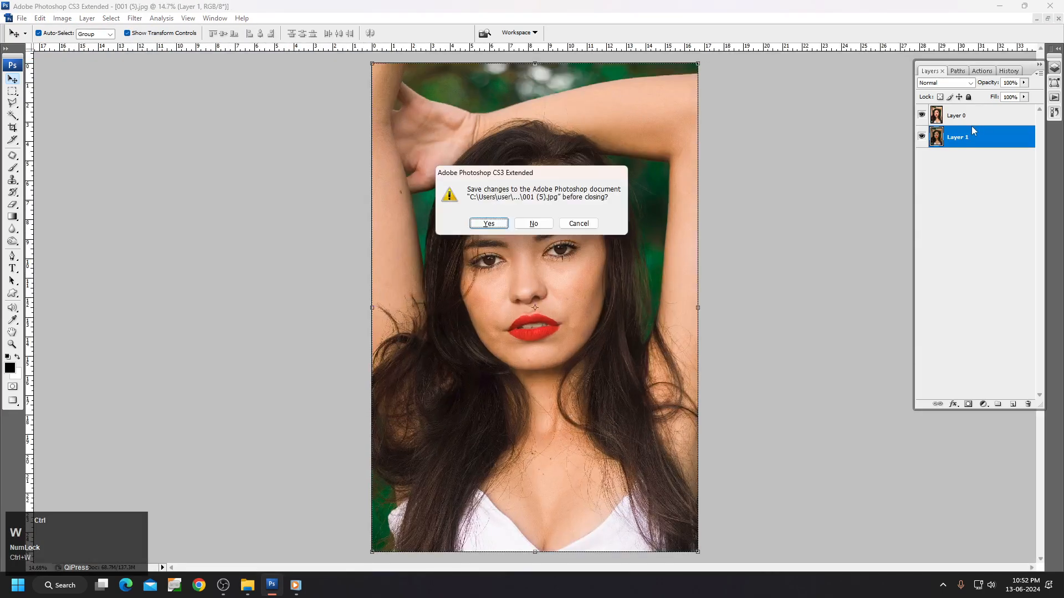
pyautogui.press('n')
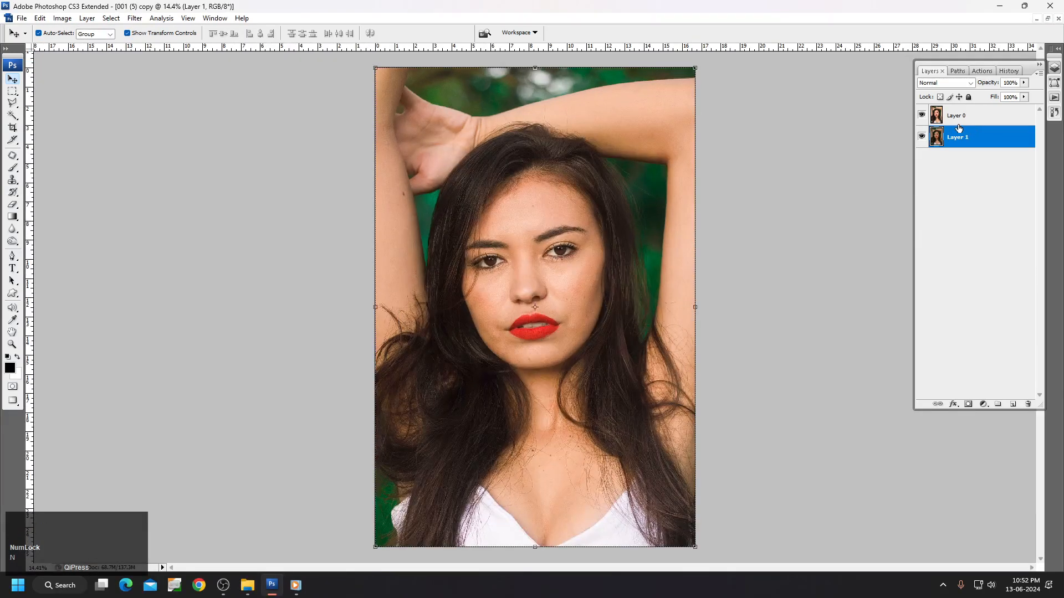
# Step: Hide and show the adjusted portrait layer to compare it with the original, leaving Layer 0 selected and visible
pyautogui.click(921, 115)
pyautogui.click(963, 120)
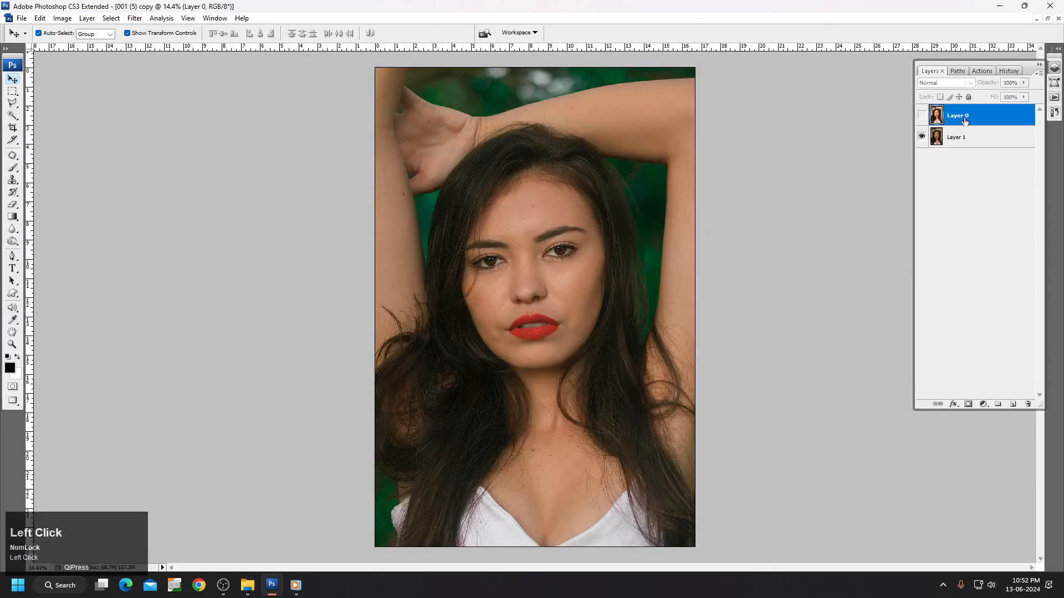
pyautogui.click(922, 117)
# Step: Use the Patch tool to remove the moles on the upper cheek beside the nose
pyautogui.keyDown('ctrl'); pyautogui.click(580, 343); pyautogui.keyUp('ctrl')
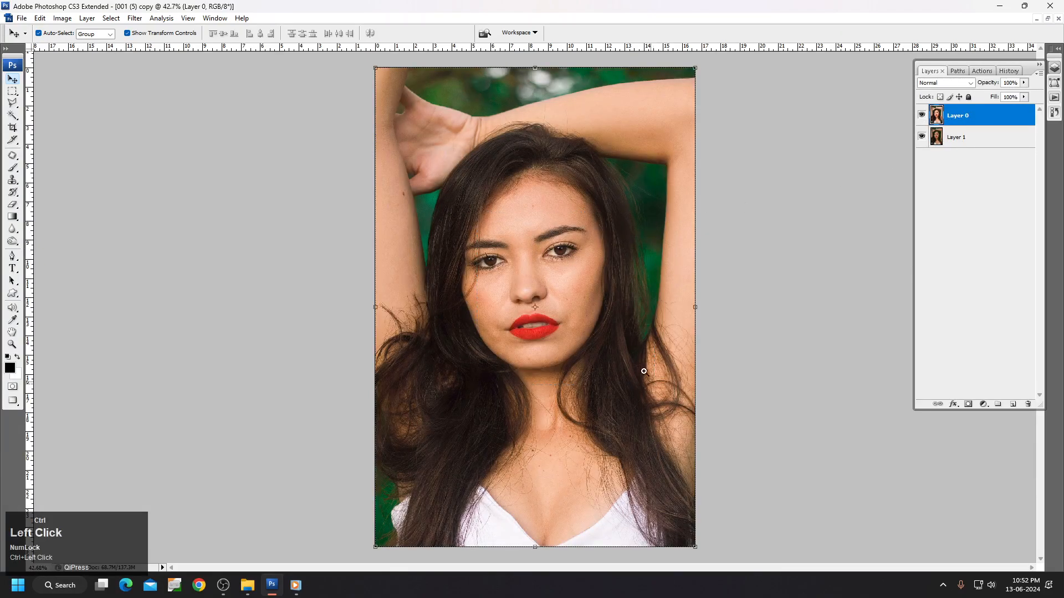
pyautogui.scroll(1, 581, 343)
pyautogui.press('j')
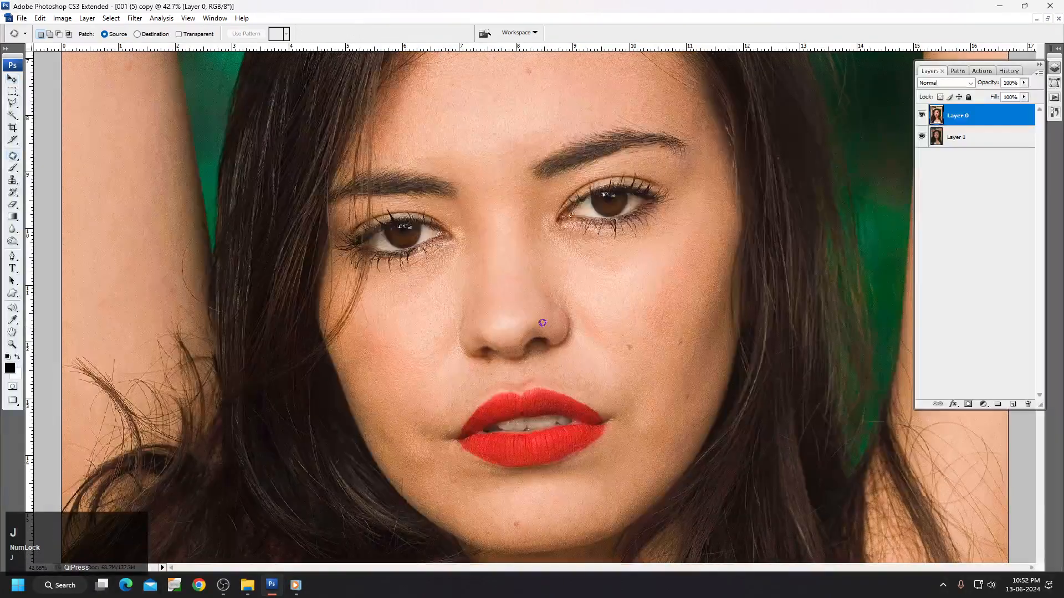
pyautogui.click(626, 344)
pyautogui.moveTo(682, 330)
pyautogui.mouseDown()
pyautogui.moveTo(690, 303)
pyautogui.moveTo(696, 349)
pyautogui.mouseUp()
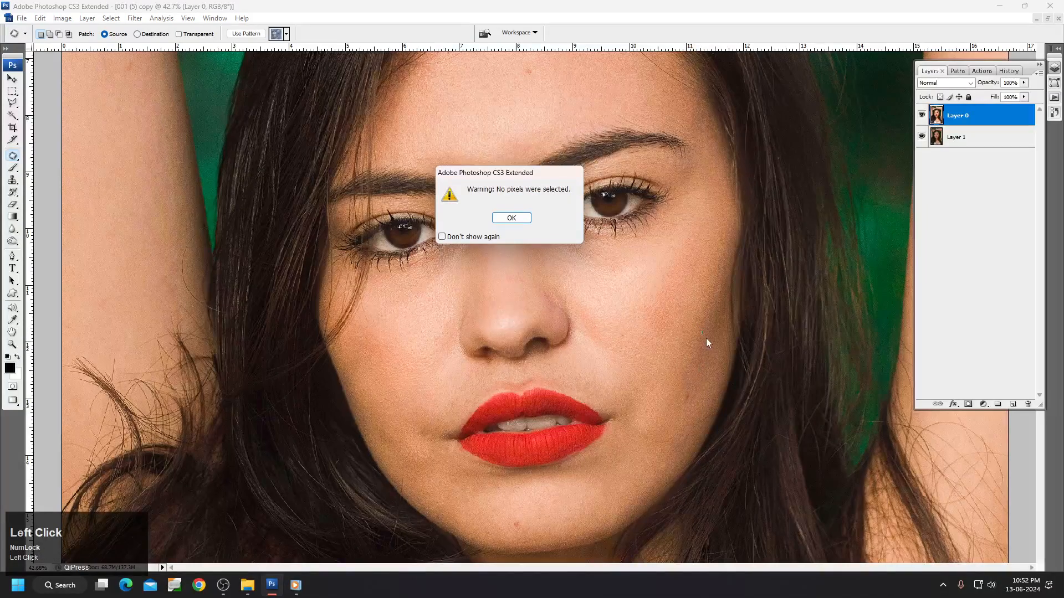
pyautogui.press('space')
# Step: Patch the moles and small blemishes on the lower cheek beside the mouth with clean nearby skin
pyautogui.moveTo(687, 388)
pyautogui.mouseDown()
pyautogui.moveTo(642, 432)
pyautogui.moveTo(632, 405)
pyautogui.moveTo(654, 381)
pyautogui.moveTo(668, 420)
pyautogui.moveTo(664, 388)
pyautogui.mouseUp()
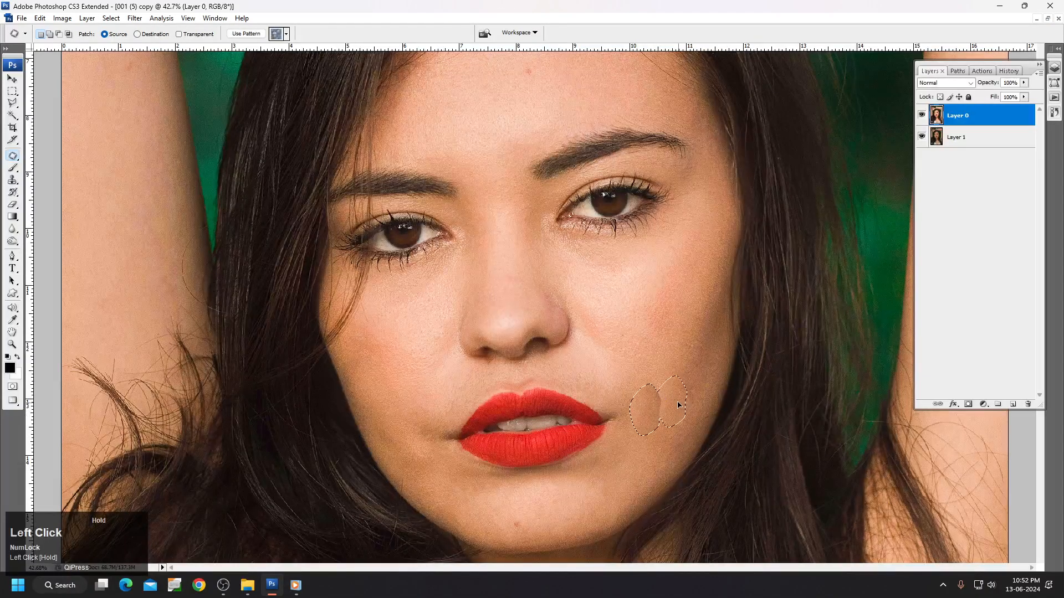
pyautogui.moveTo(655, 378); pyautogui.dragTo(670, 390)
pyautogui.moveTo(658, 390)
pyautogui.mouseDown()
pyautogui.moveTo(667, 360)
pyautogui.moveTo(676, 393)
pyautogui.moveTo(658, 380)
pyautogui.moveTo(673, 349)
pyautogui.moveTo(702, 352)
pyautogui.moveTo(713, 313)
pyautogui.moveTo(665, 368)
pyautogui.mouseUp()
pyautogui.click(667, 358)
pyautogui.press('space')
pyautogui.click(673, 348)
pyautogui.click(687, 337)
pyautogui.moveTo(659, 374); pyautogui.dragTo(656, 351)
pyautogui.click(596, 296)
# Step: Patch the mole and small spots on the forehead with surrounding clean skin
pyautogui.moveTo(525, 166); pyautogui.dragTo(526, 250)
pyautogui.moveTo(368, 119); pyautogui.dragTo(693, 248)
pyautogui.moveTo(487, 220); pyautogui.dragTo(480, 183)
pyautogui.moveTo(502, 198); pyautogui.dragTo(390, 184)
pyautogui.click(387, 111)
pyautogui.moveTo(344, 63)
pyautogui.mouseDown()
pyautogui.moveTo(356, 166)
pyautogui.moveTo(342, 205)
pyautogui.mouseUp()
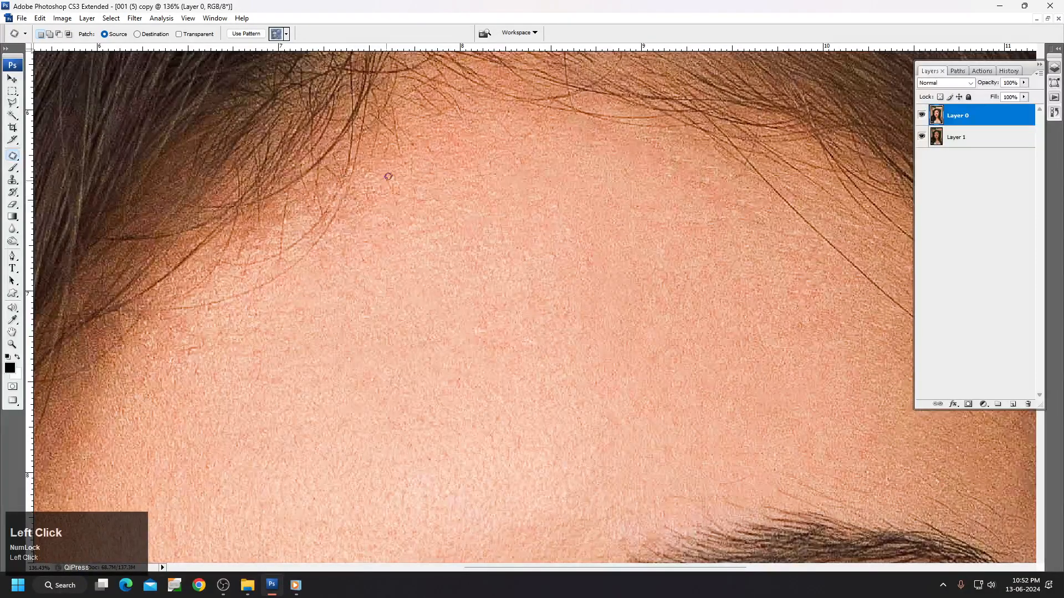
pyautogui.rightClick(396, 188)
pyautogui.click(424, 207)
pyautogui.rightClick(451, 332)
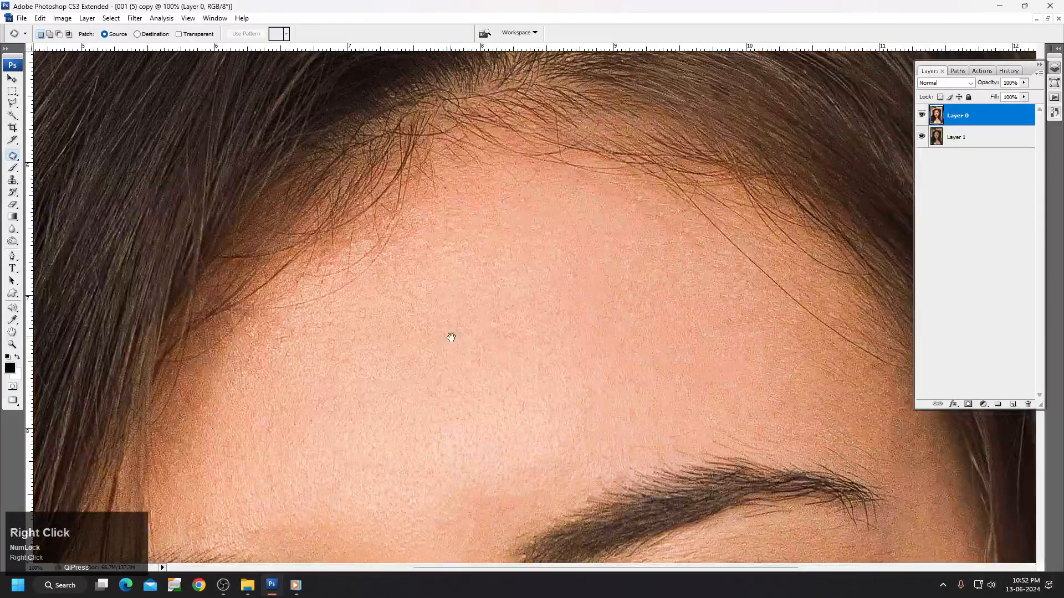
pyautogui.click(467, 346)
# Step: Patch the blemishes beside the corner of the mouth and the mole on the chin, and check the area
pyautogui.hotkey('ctrl', 'space')
pyautogui.moveTo(438, 253); pyautogui.dragTo(581, 382)
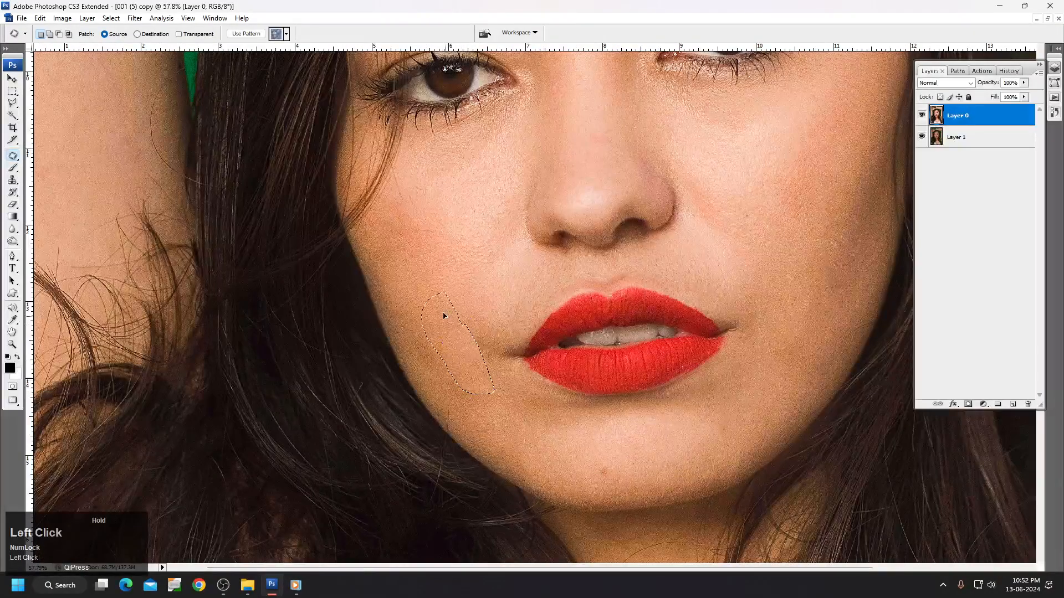
pyautogui.moveTo(501, 391); pyautogui.dragTo(491, 395)
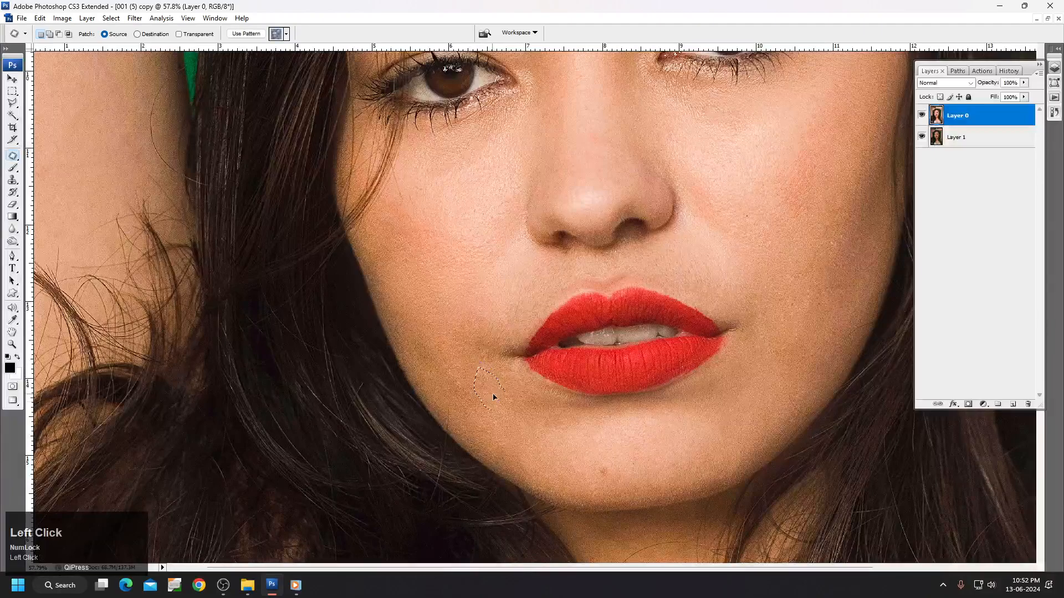
pyautogui.moveTo(525, 430); pyautogui.dragTo(522, 363)
pyautogui.hotkey('ctrl', '0')
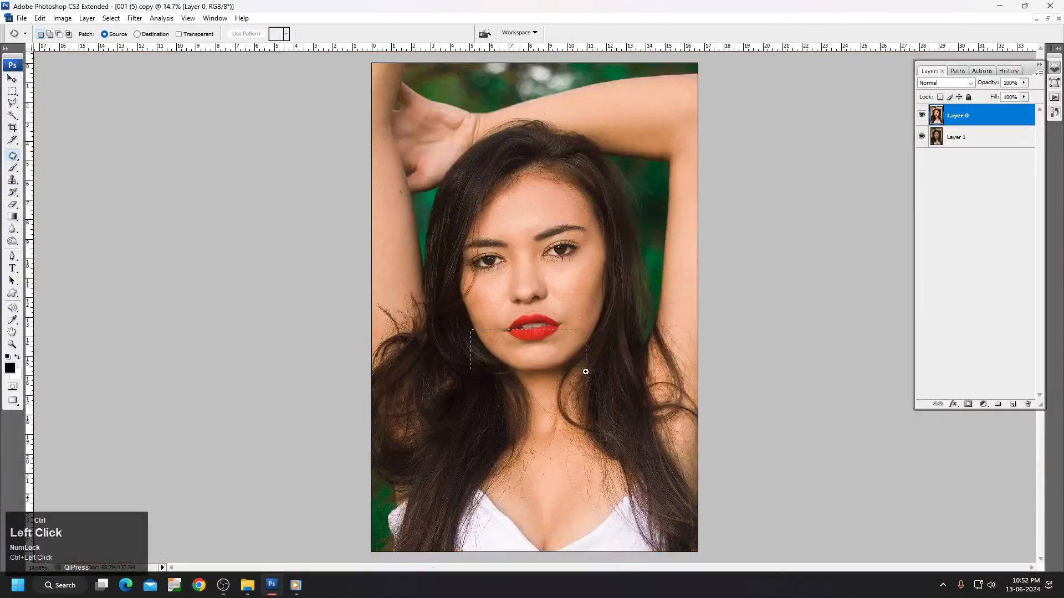
pyautogui.keyDown('ctrl'); pyautogui.click(538, 394); pyautogui.keyUp('ctrl')
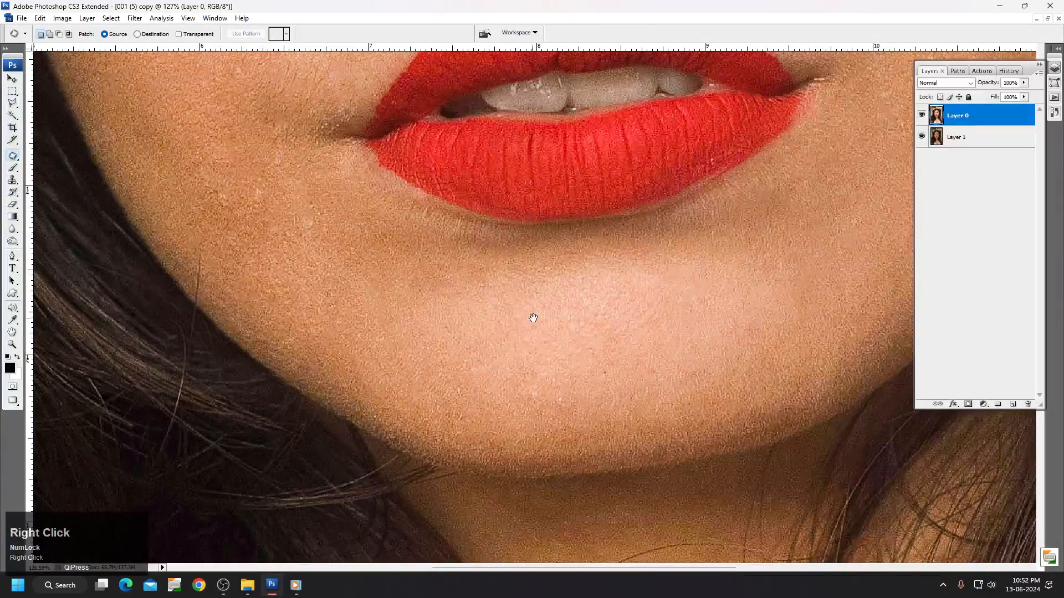
pyautogui.hotkey('ctrl', '0')
# Step: Patch the cluster of moles in the middle of the upper chest below the neck
pyautogui.keyDown('ctrl'); pyautogui.click(674, 520); pyautogui.keyUp('ctrl')
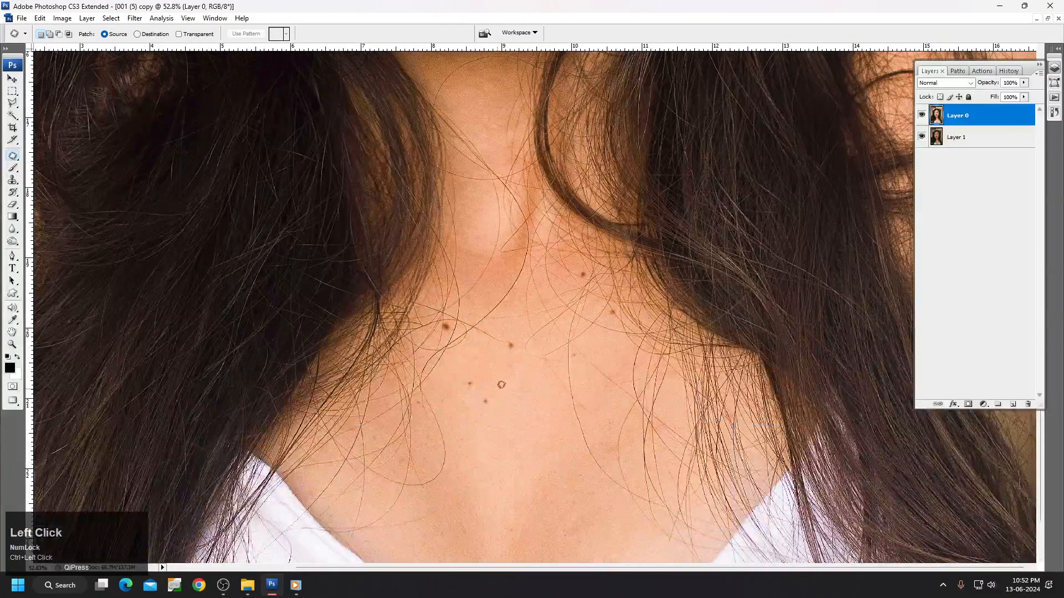
pyautogui.moveTo(492, 389)
pyautogui.mouseDown()
pyautogui.moveTo(476, 374)
pyautogui.moveTo(500, 383)
pyautogui.moveTo(514, 349)
pyautogui.mouseUp()
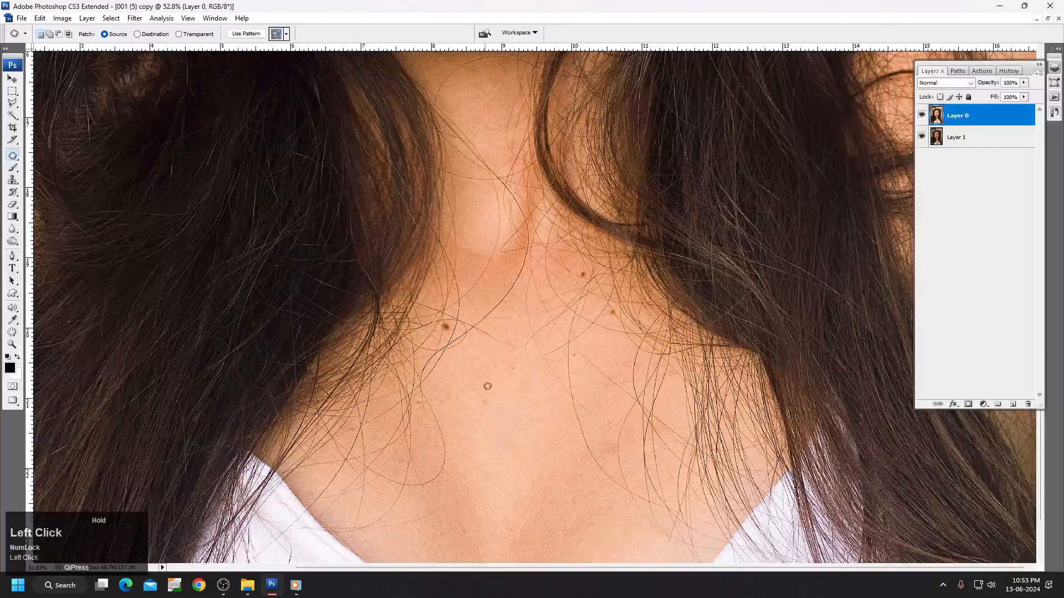
pyautogui.press('space')
pyautogui.moveTo(476, 232); pyautogui.dragTo(596, 386)
pyautogui.moveTo(242, 357); pyautogui.dragTo(315, 292)
pyautogui.click(616, 201)
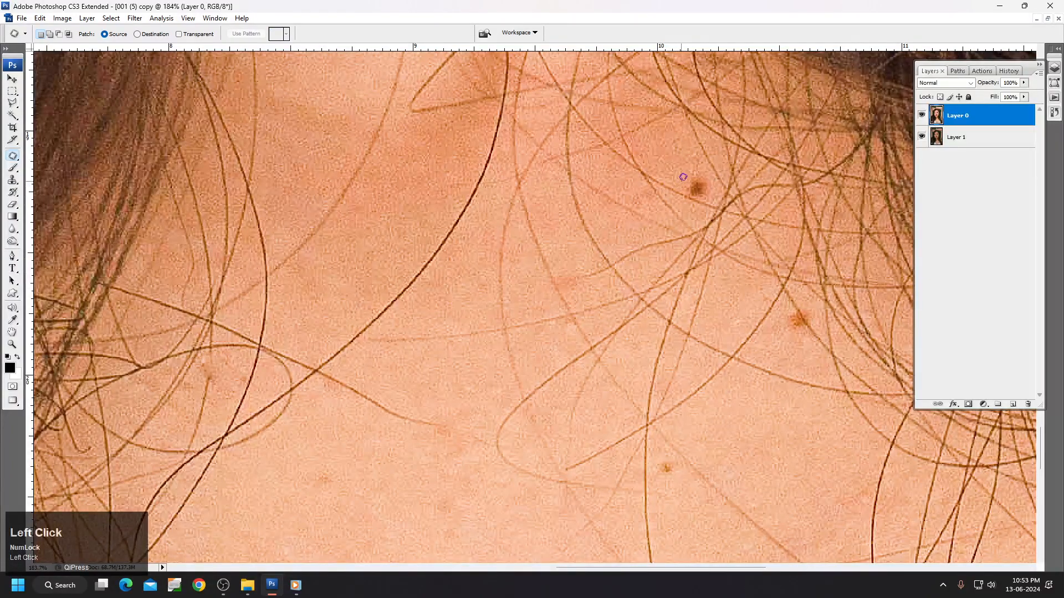
# Step: Patch the two moles among the loose hair strands on the upper chest near the shoulder hair
pyautogui.moveTo(694, 166); pyautogui.dragTo(686, 176)
pyautogui.moveTo(697, 189); pyautogui.dragTo(737, 250)
pyautogui.click(779, 307)
pyautogui.moveTo(806, 296); pyautogui.dragTo(798, 302)
pyautogui.moveTo(801, 318); pyautogui.dragTo(810, 340)
pyautogui.click(808, 302)
pyautogui.moveTo(807, 292); pyautogui.dragTo(807, 293)
pyautogui.moveTo(810, 307); pyautogui.dragTo(784, 334)
pyautogui.rightClick(680, 279)
pyautogui.click(710, 287)
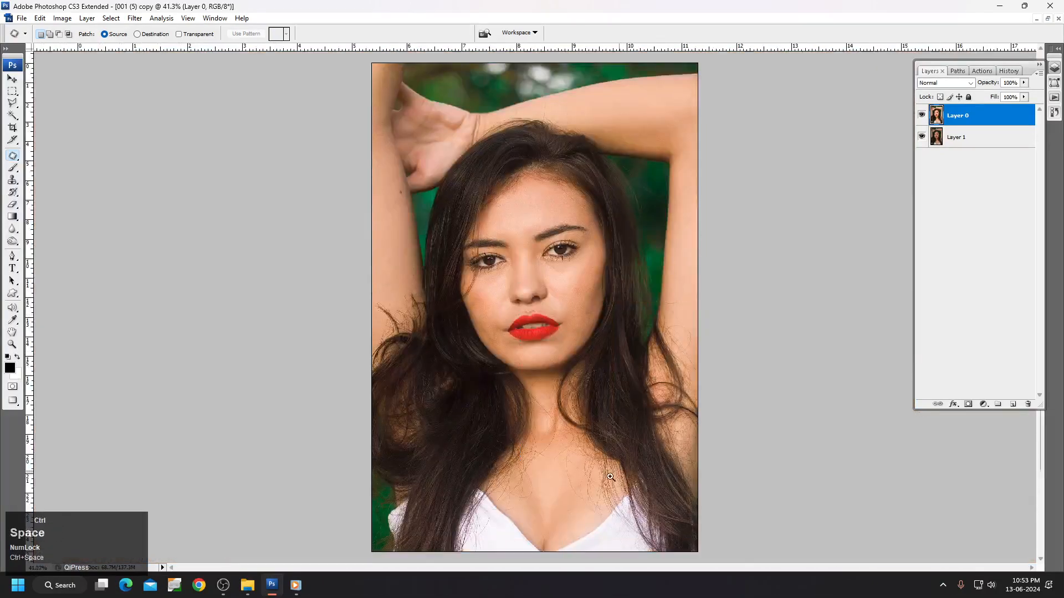
# Step: Patch the remaining small brown and red spots across the chest skin
pyautogui.keyDown('ctrl'); pyautogui.click(624, 358); pyautogui.keyUp('ctrl')
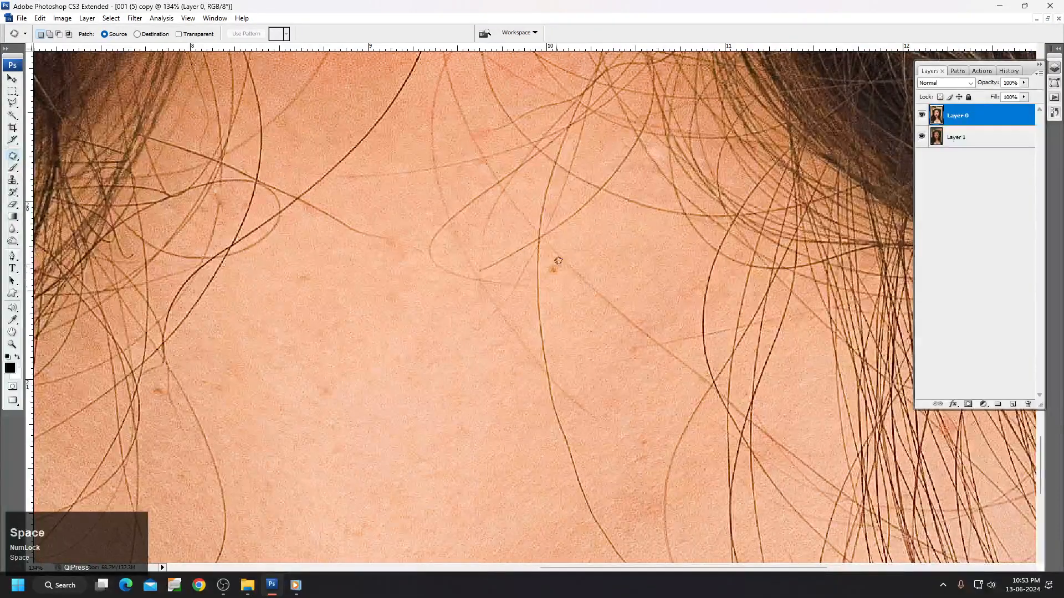
pyautogui.moveTo(558, 260)
pyautogui.mouseDown()
pyautogui.moveTo(543, 276)
pyautogui.moveTo(561, 259)
pyautogui.mouseUp()
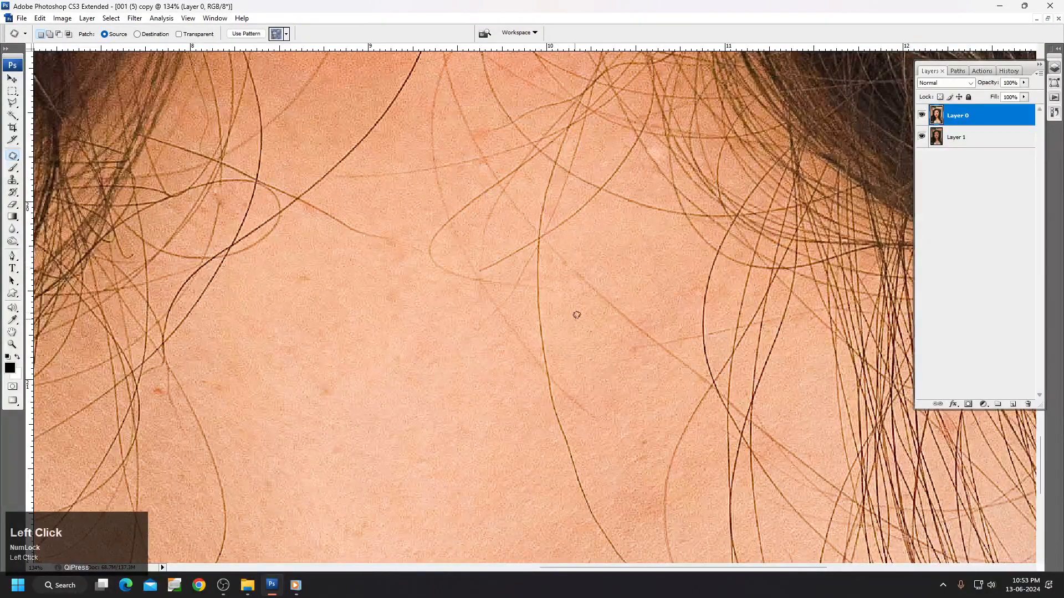
pyautogui.moveTo(643, 448); pyautogui.dragTo(645, 421)
pyautogui.moveTo(159, 374); pyautogui.dragTo(162, 378)
pyautogui.moveTo(307, 379); pyautogui.dragTo(319, 382)
pyautogui.moveTo(329, 273); pyautogui.dragTo(323, 333)
pyautogui.rightClick(375, 278)
pyautogui.click(396, 285)
# Step: Patch the dark mole and neighbouring spots on the raised arm beside the hand, feathering the patch selection
pyautogui.press('v')
pyautogui.keyDown('ctrl'); pyautogui.click(475, 248); pyautogui.keyUp('ctrl')
pyautogui.moveTo(232, 201); pyautogui.dragTo(232, 254)
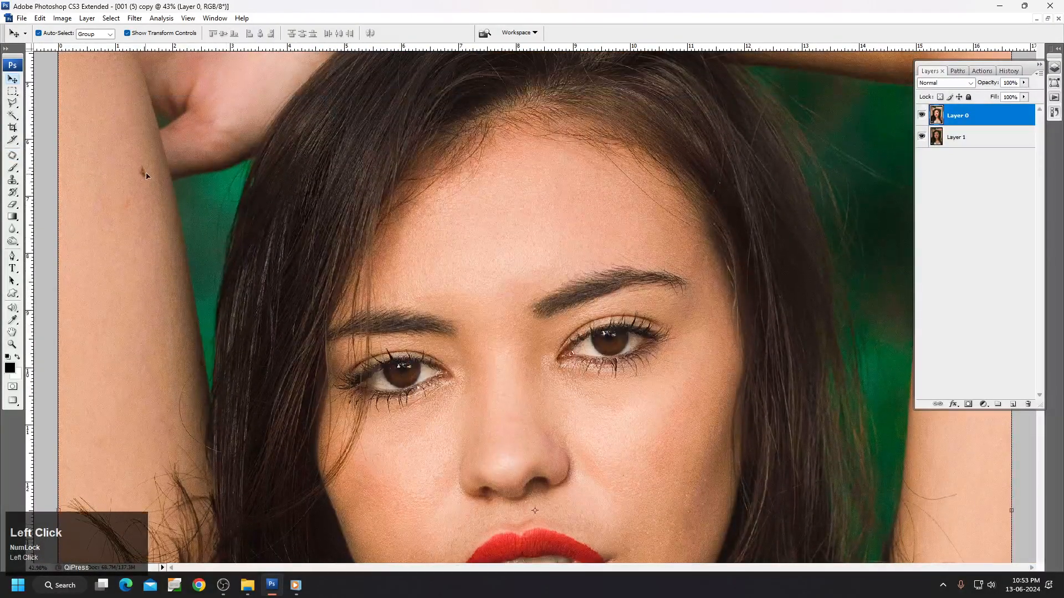
pyautogui.press('j')
pyautogui.moveTo(133, 163)
pyautogui.mouseDown()
pyautogui.moveTo(125, 210)
pyautogui.moveTo(141, 160)
pyautogui.moveTo(113, 109)
pyautogui.mouseUp()
pyautogui.moveTo(118, 237); pyautogui.dragTo(115, 240)
pyautogui.hotkey('shift', 'F6')
pyautogui.press('Return')
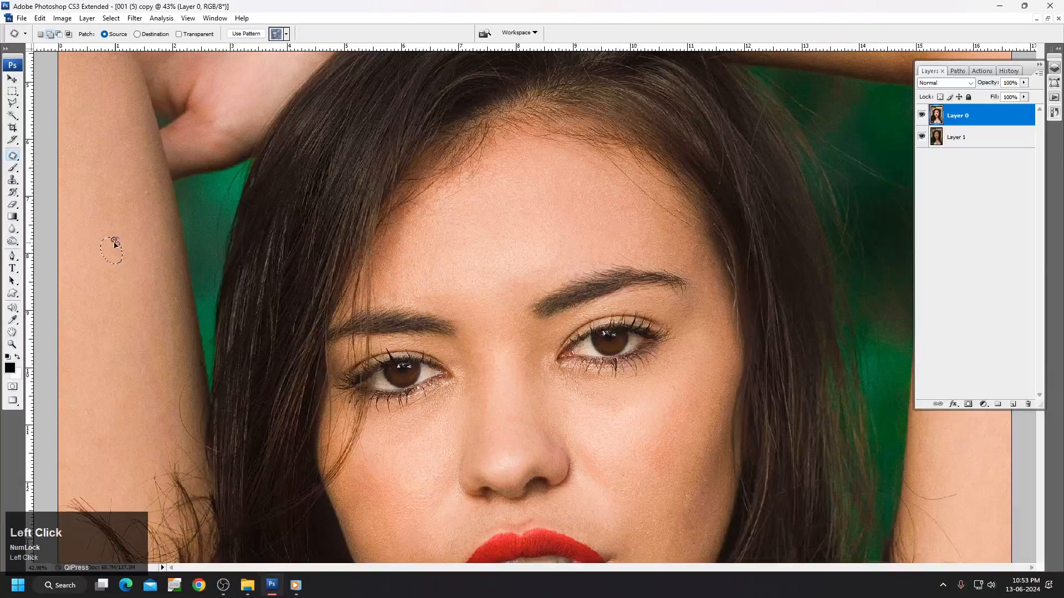
pyautogui.click(104, 191)
pyautogui.moveTo(122, 228); pyautogui.dragTo(116, 238)
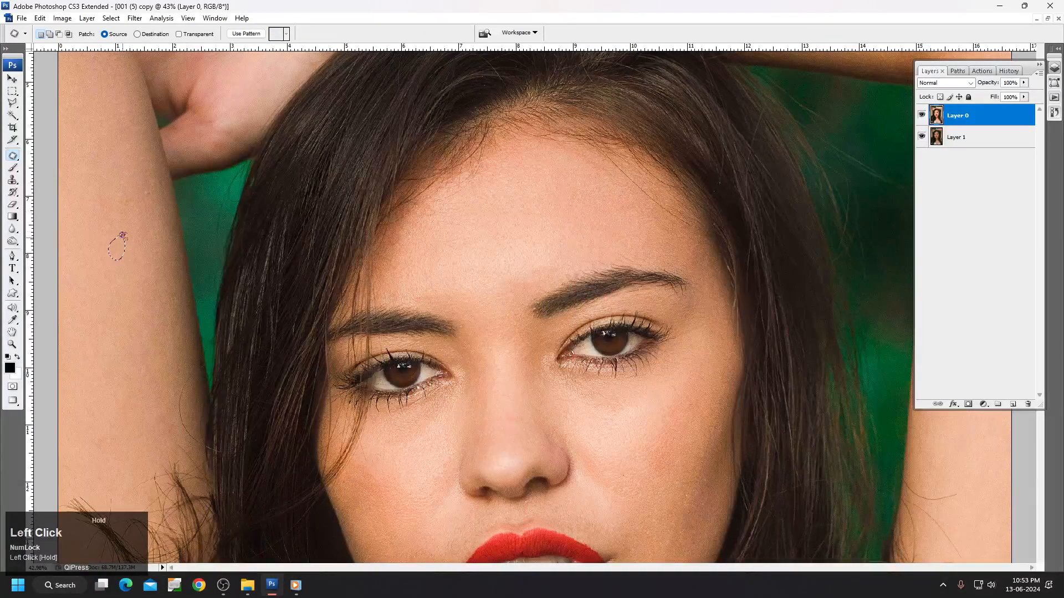
pyautogui.click(104, 194)
pyautogui.hotkey('ctrl', '0')
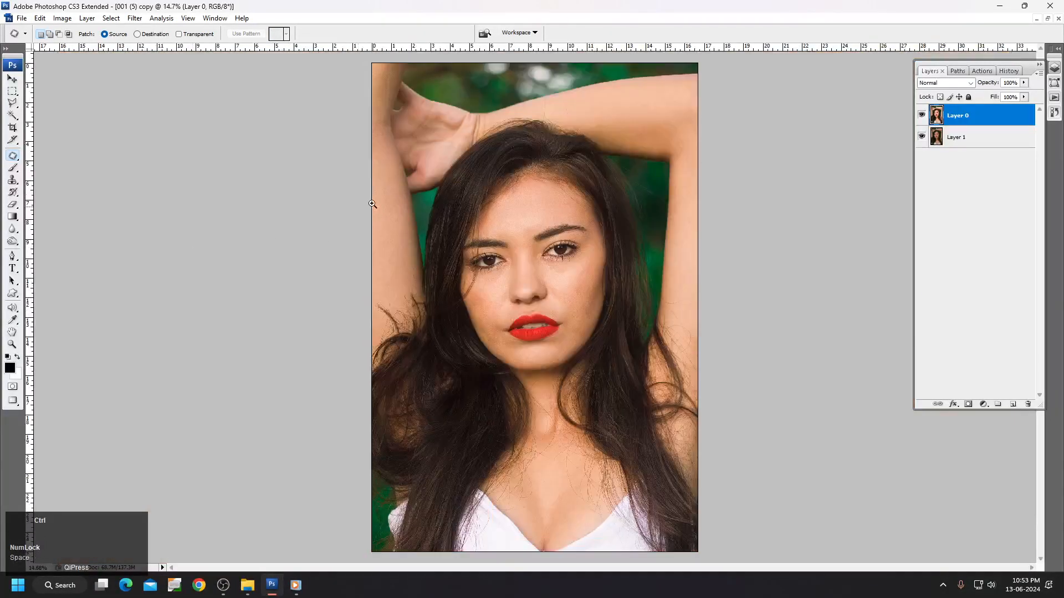
pyautogui.scroll(3, 554, 292)
pyautogui.hotkey('ctrl', '0')
pyautogui.press('b')
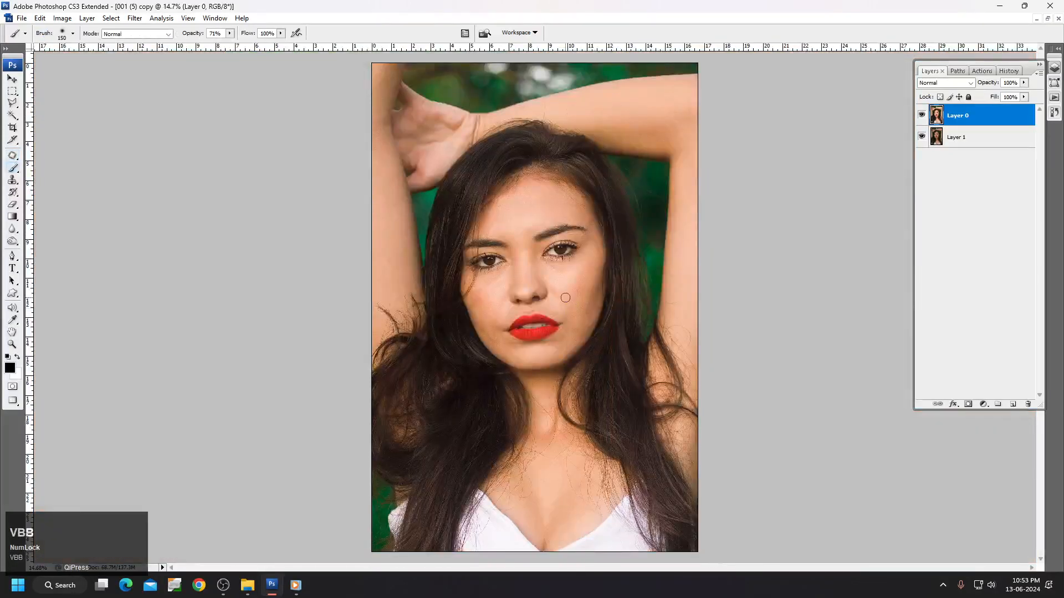
pyautogui.keyDown('ctrl'); pyautogui.click(529, 293); pyautogui.keyUp('ctrl')
pyautogui.press('v')
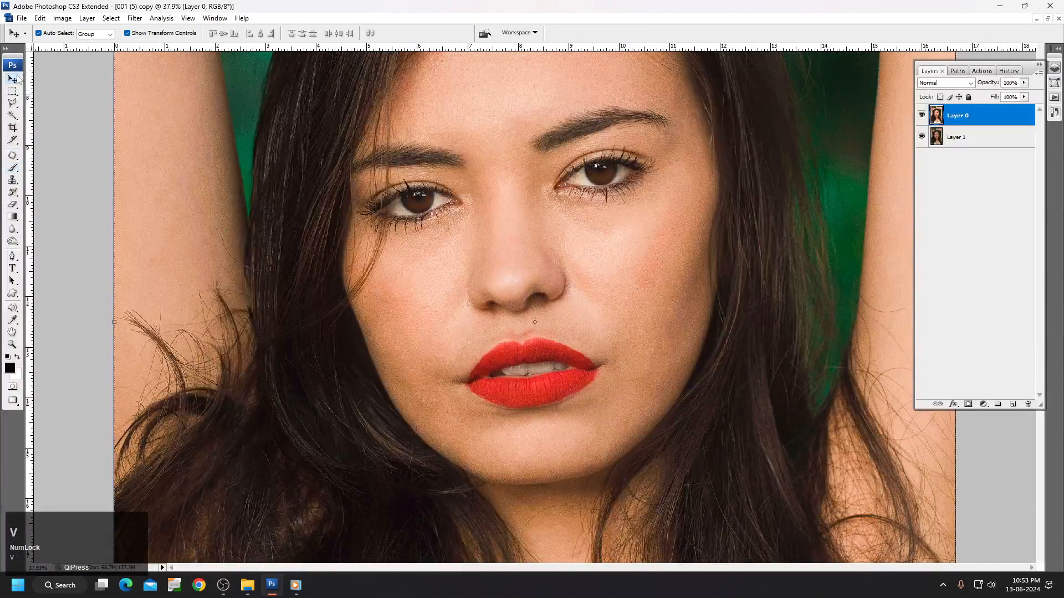
# Step: Open the Imagenomic Portraiture filter for Layer 0 and enlarge its window for a bigger preview
pyautogui.click(134, 17)
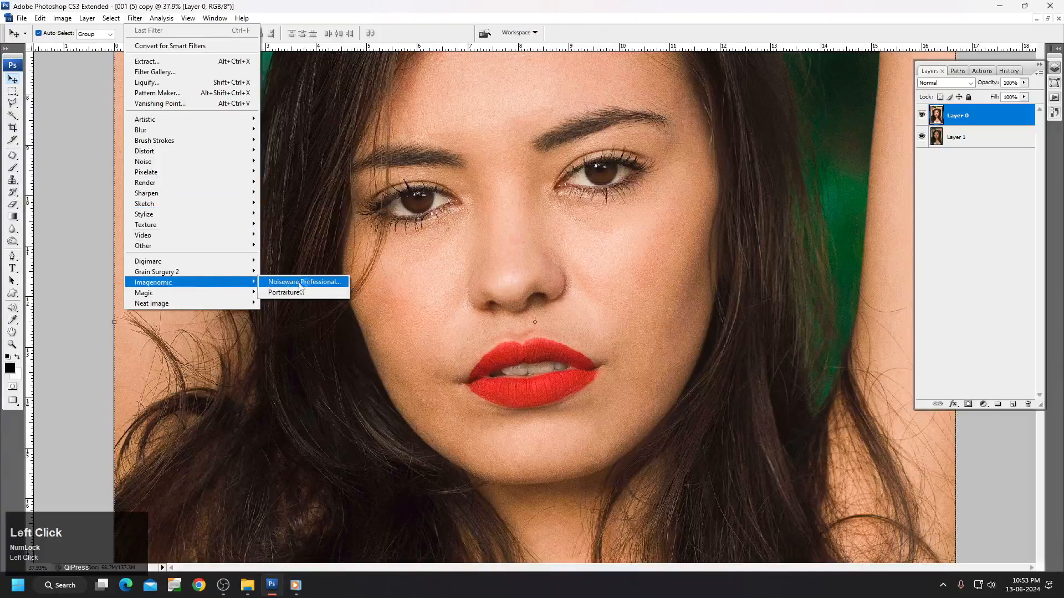
pyautogui.click(298, 291)
pyautogui.keyDown('ctrl'); pyautogui.click(559, 280); pyautogui.keyUp('ctrl')
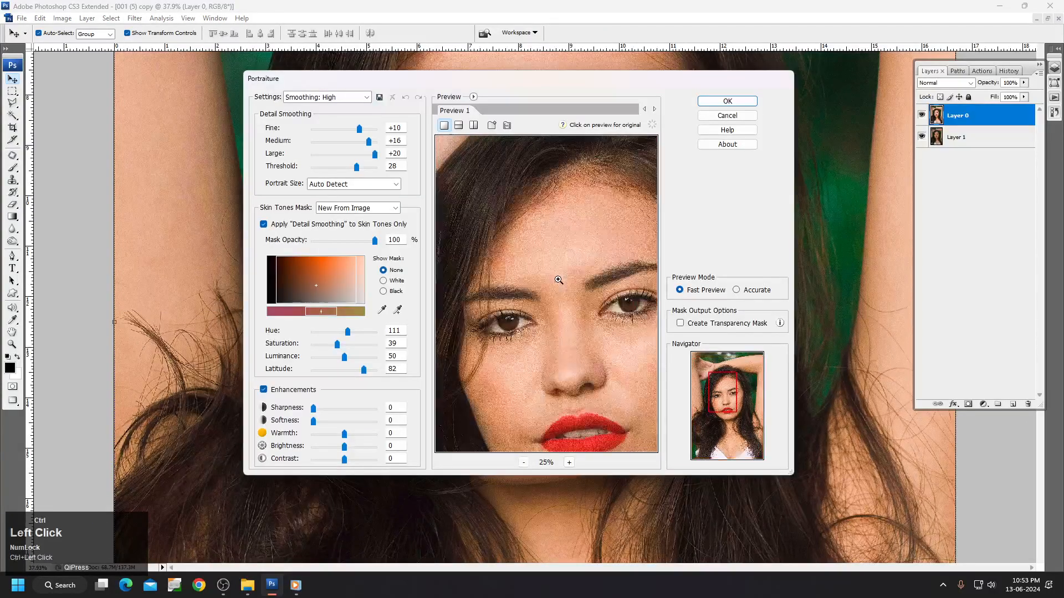
pyautogui.moveTo(641, 83); pyautogui.dragTo(627, 18)
pyautogui.moveTo(689, 410); pyautogui.dragTo(997, 550)
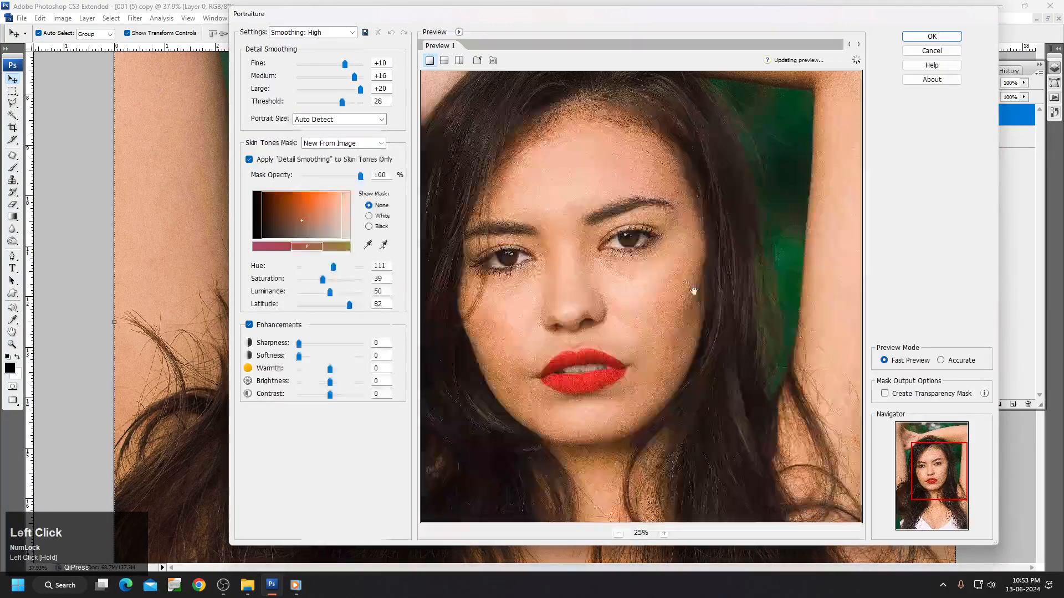
# Step: Sample the forehead and shaded cheek for the skin tones mask, and apply Portraiture with the Smoothing: High preset
pyautogui.click(368, 245)
pyautogui.click(385, 245)
pyautogui.click(574, 155)
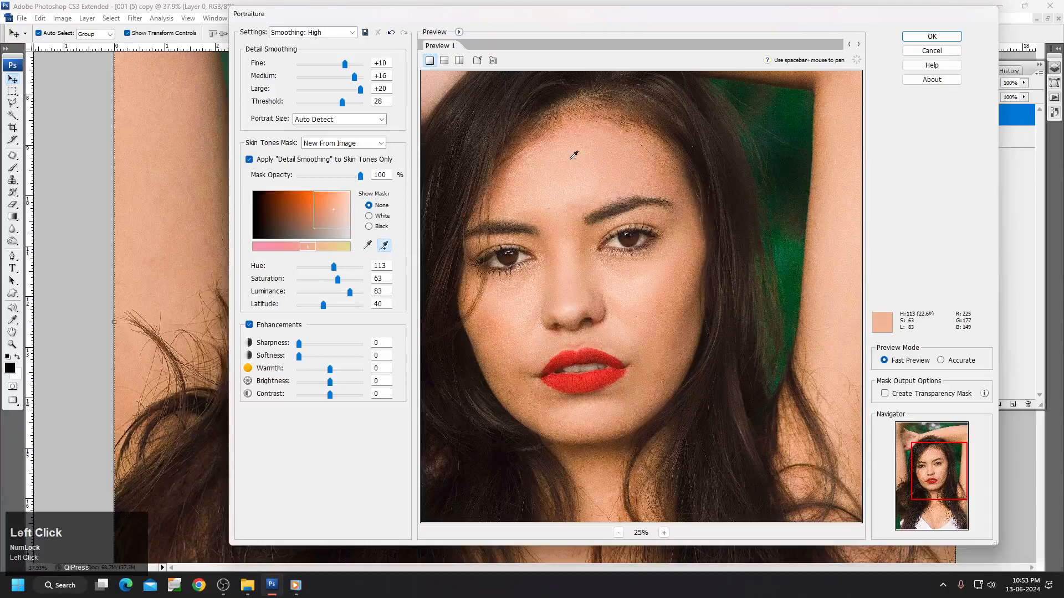
pyautogui.click(693, 327)
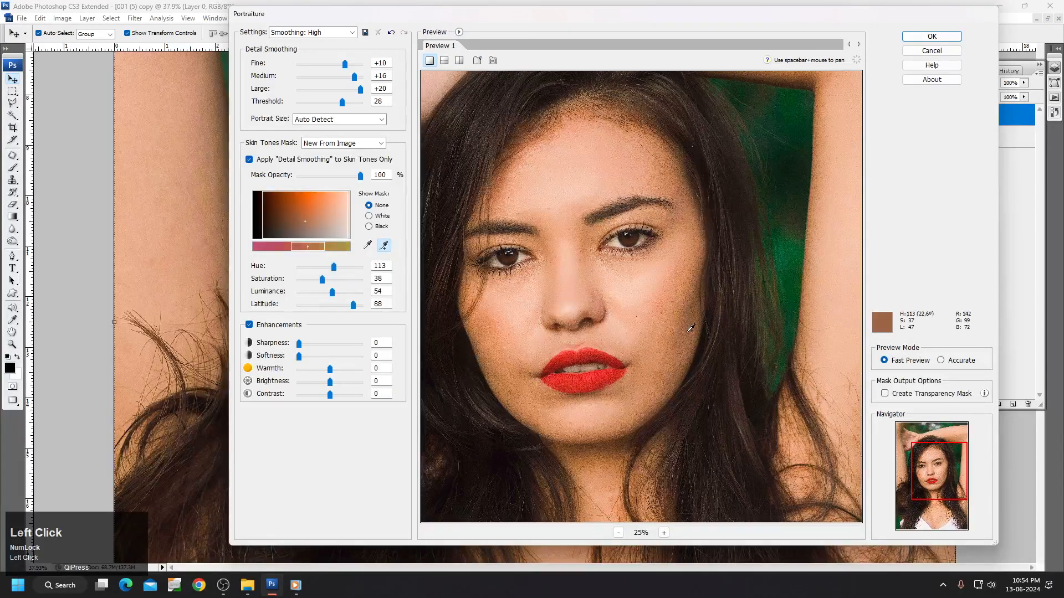
pyautogui.scroll(1, 689, 332)
pyautogui.click(643, 280)
pyautogui.press('Return')
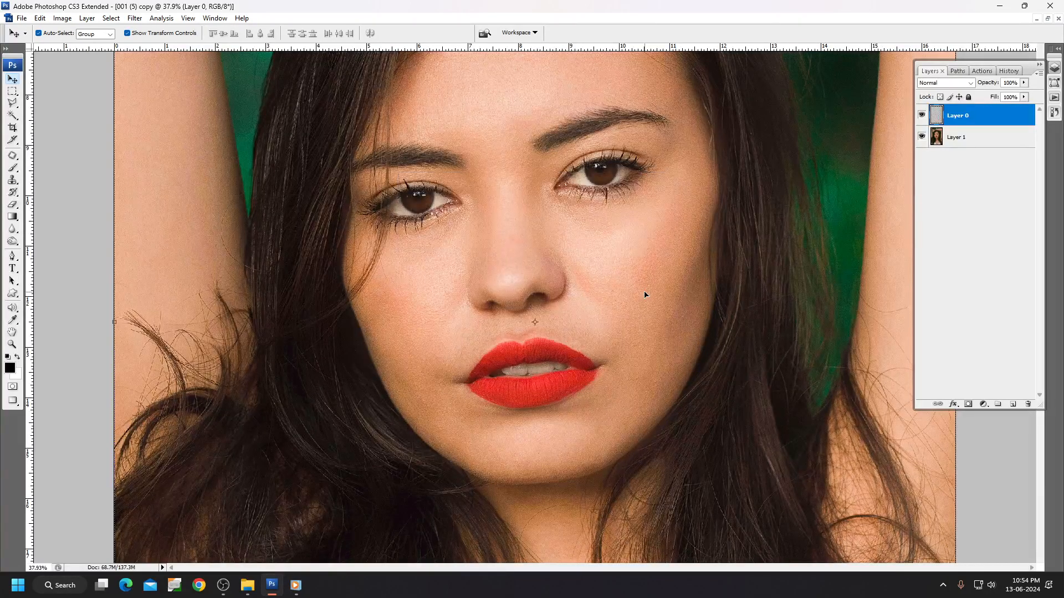
# Step: Fade the Portraiture smoothing on Layer 0 to 56% opacity
pyautogui.hotkey('ctrl', 'shift', 'f')
pyautogui.write('56')
pyautogui.press('Return')
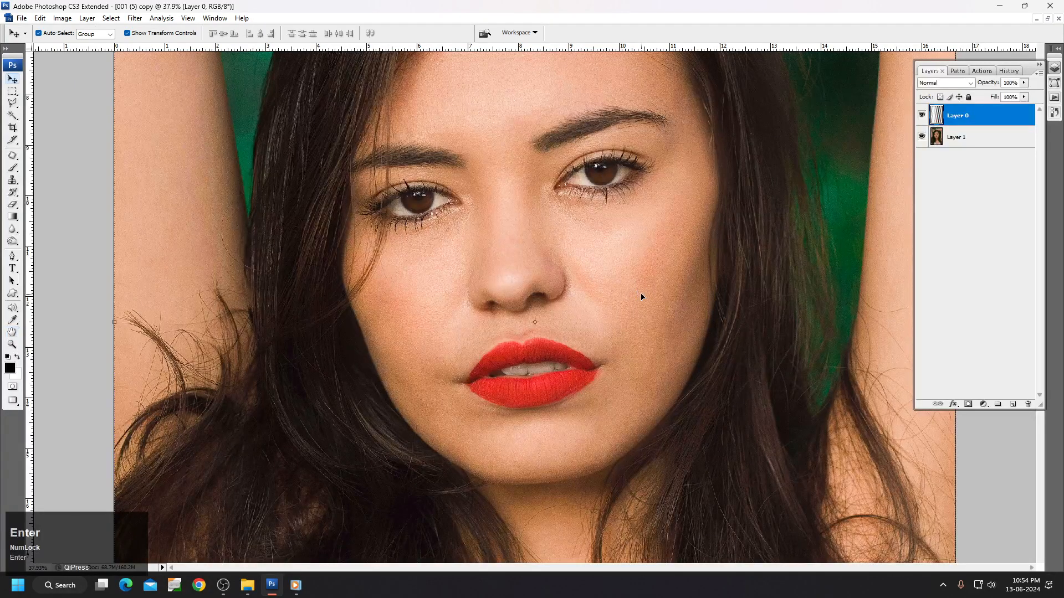
# Step: Apply Auto Levels to Layer 0 and step back in the history to compare the tones in the whole picture
pyautogui.hotkey('ctrl', 'shift', 'l')
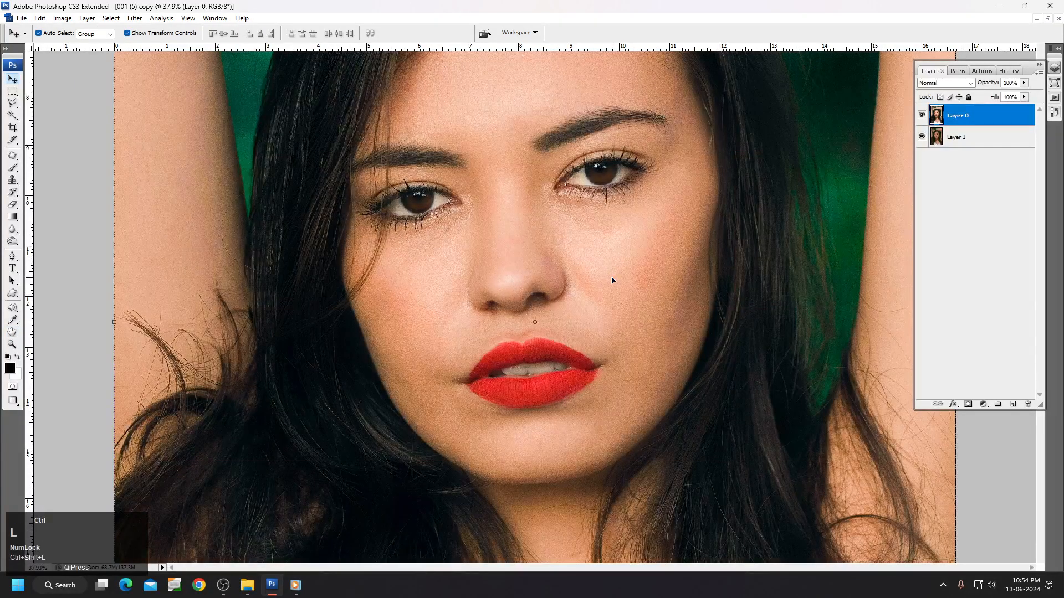
pyautogui.hotkey('ctrl', '0')
pyautogui.hotkey('ctrl', 'alt', 'z')
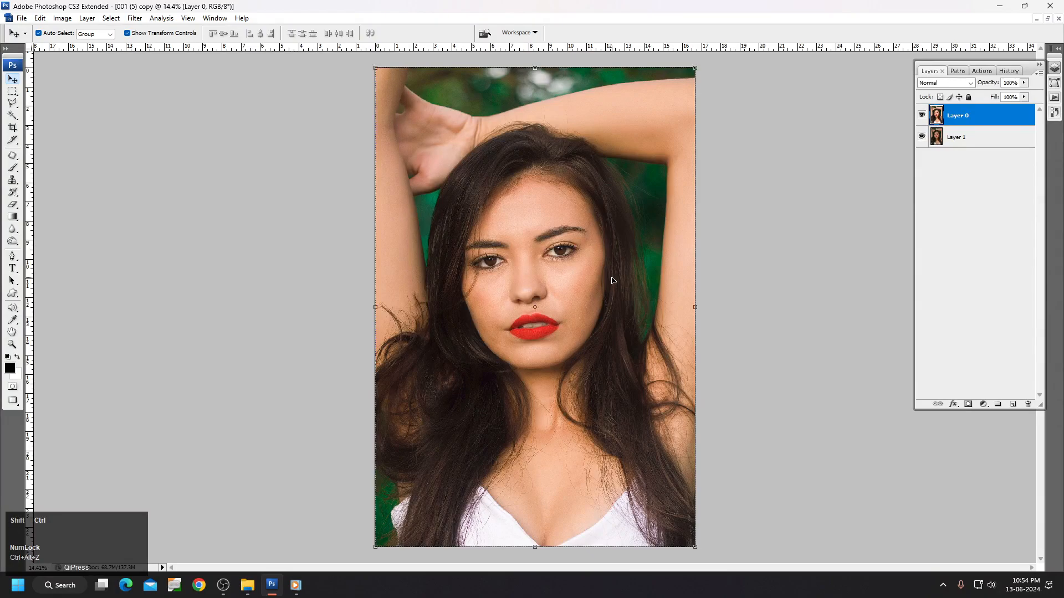
# Step: Apply Auto Levels and Auto Contrast to Layer 0
pyautogui.click(62, 18)
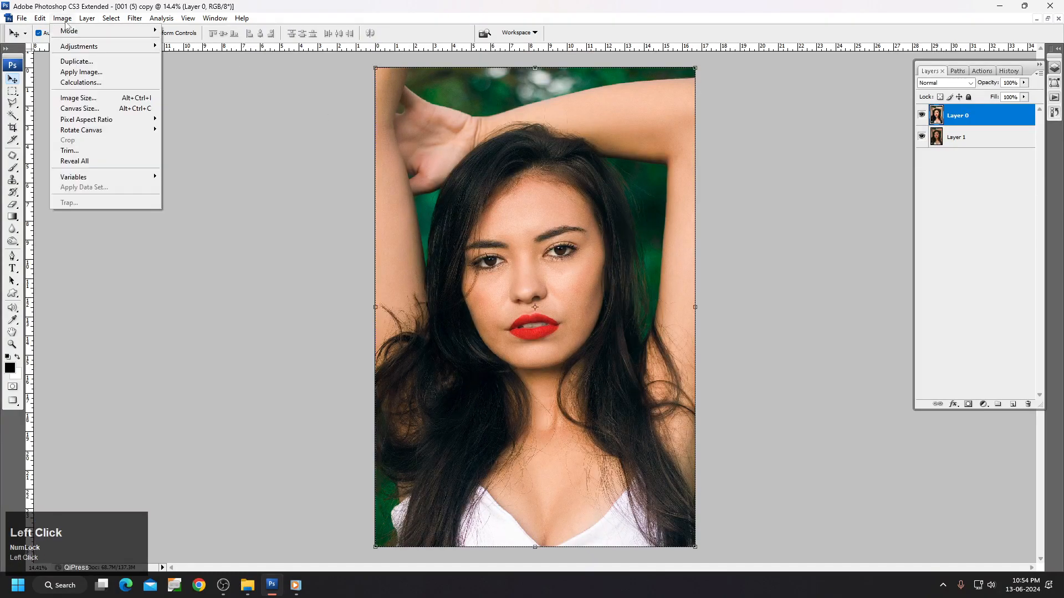
pyautogui.moveTo(100, 45)
pyautogui.click(222, 55)
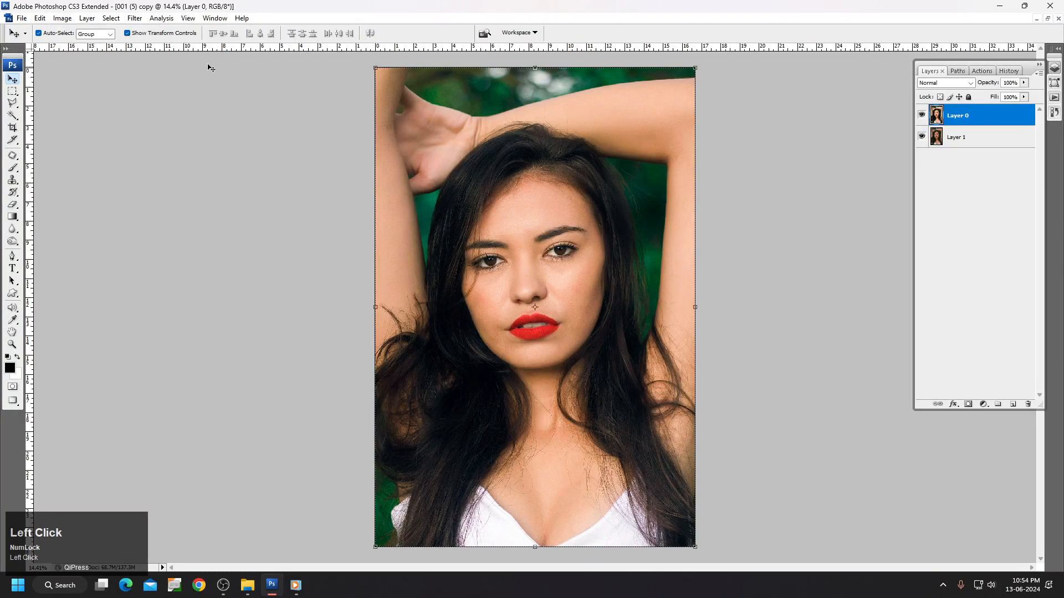
pyautogui.click(62, 18)
pyautogui.moveTo(108, 47)
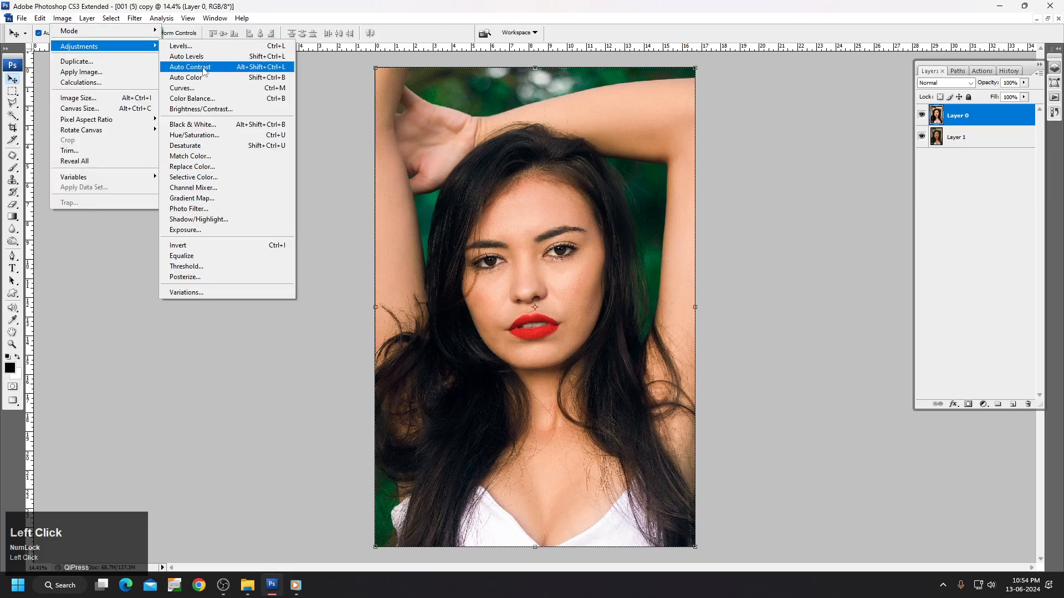
pyautogui.click(191, 67)
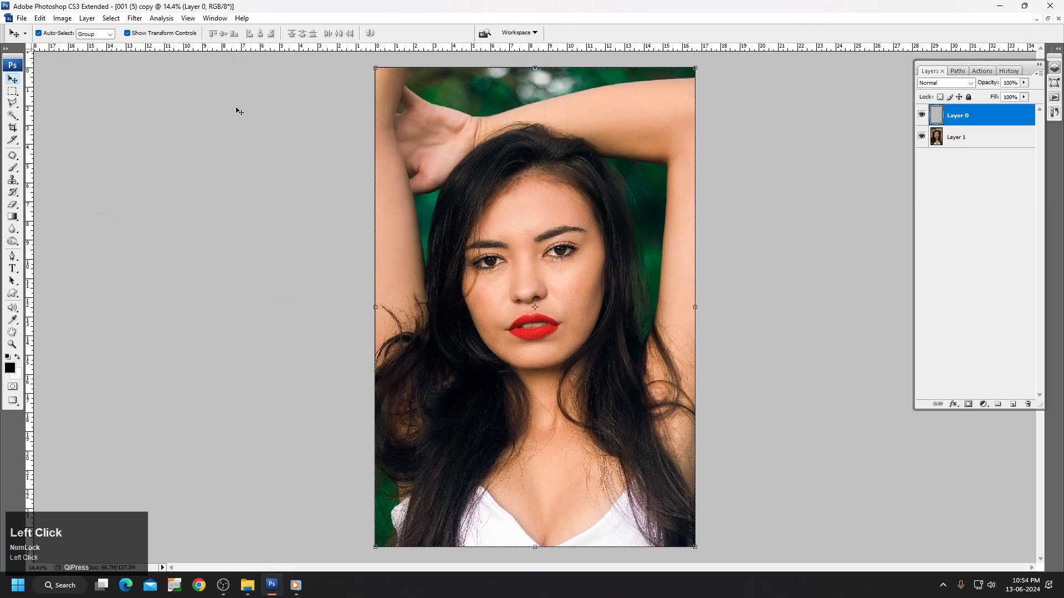
# Step: Try the Auto Color correction on Layer 0
pyautogui.click(62, 18)
pyautogui.moveTo(100, 45)
pyautogui.click(186, 78)
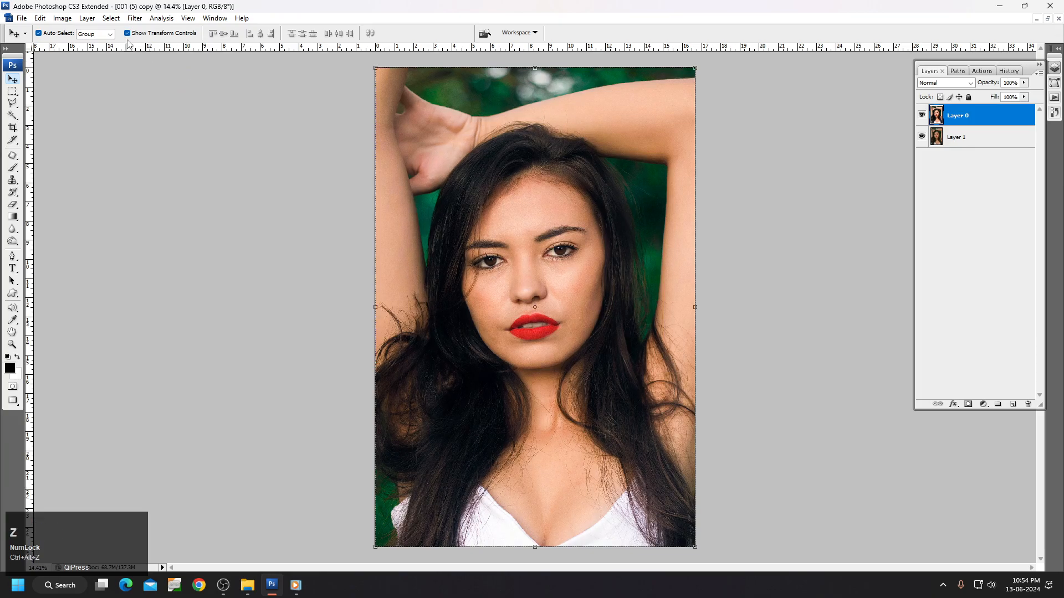
# Step: Adjust the input levels of Layer 0 in the Levels dialog and apply the change
pyautogui.click(58, 18)
pyautogui.moveTo(81, 47)
pyautogui.click(178, 45)
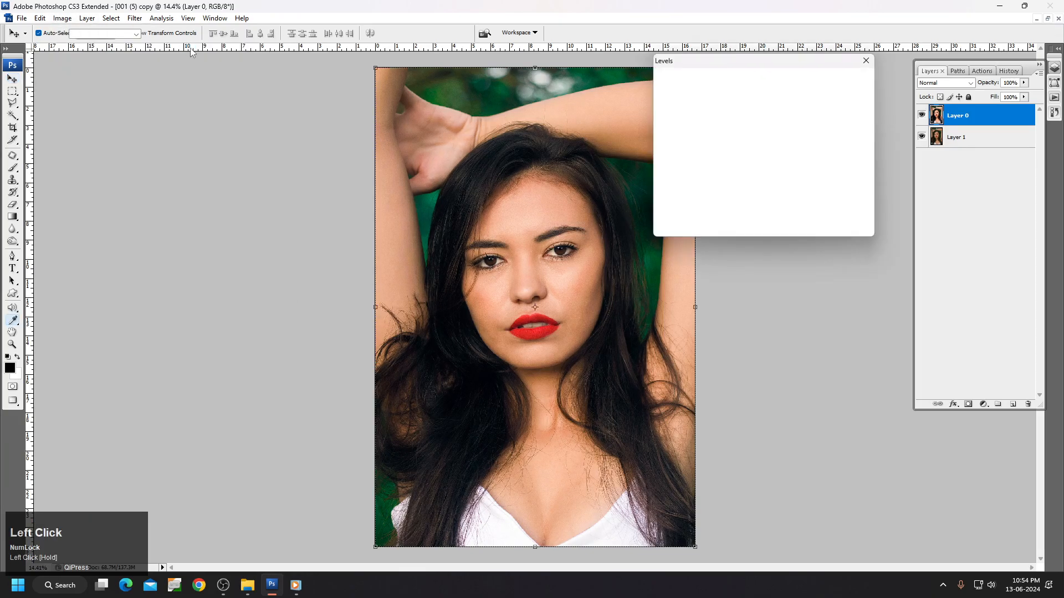
pyautogui.moveTo(727, 161); pyautogui.dragTo(675, 161)
pyautogui.scroll(1, 673, 164)
pyautogui.press('Return')
# Step: Set Layer 0's brightness to +1 and contrast to +3
pyautogui.press('v')
pyautogui.hotkey('alt', 'i')
pyautogui.press('a')
pyautogui.press('c')
pyautogui.scroll(1, 789, 147)
pyautogui.press('Tab')
pyautogui.scroll(3, 774, 177)
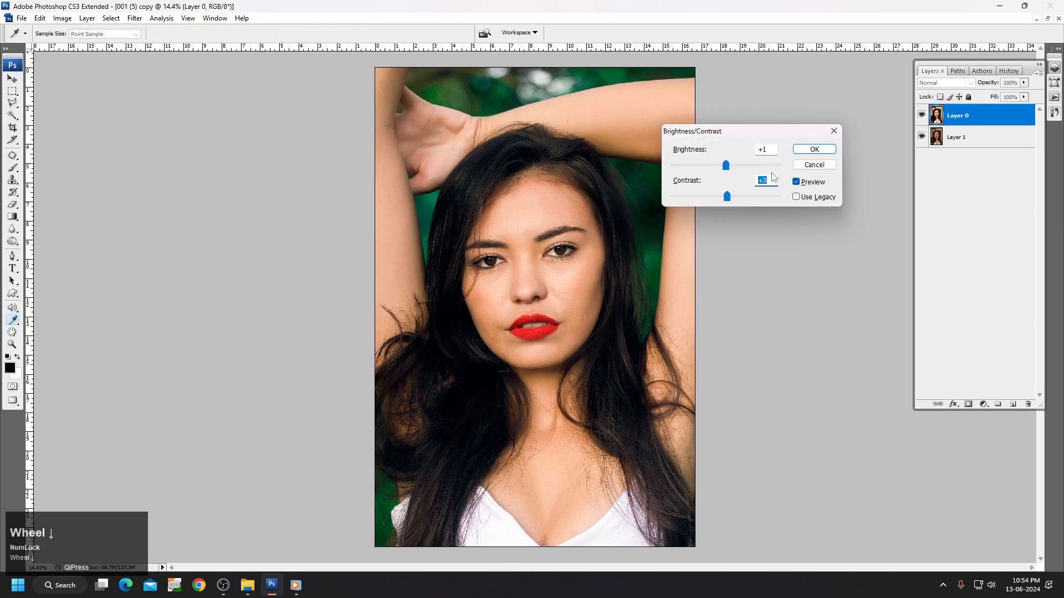
pyautogui.press('Return')
# Step: Apply Selective Color to the Blacks of Layer 0 with Yellow +2% and Black +2%
pyautogui.moveTo(412, 209); pyautogui.dragTo(657, 380)
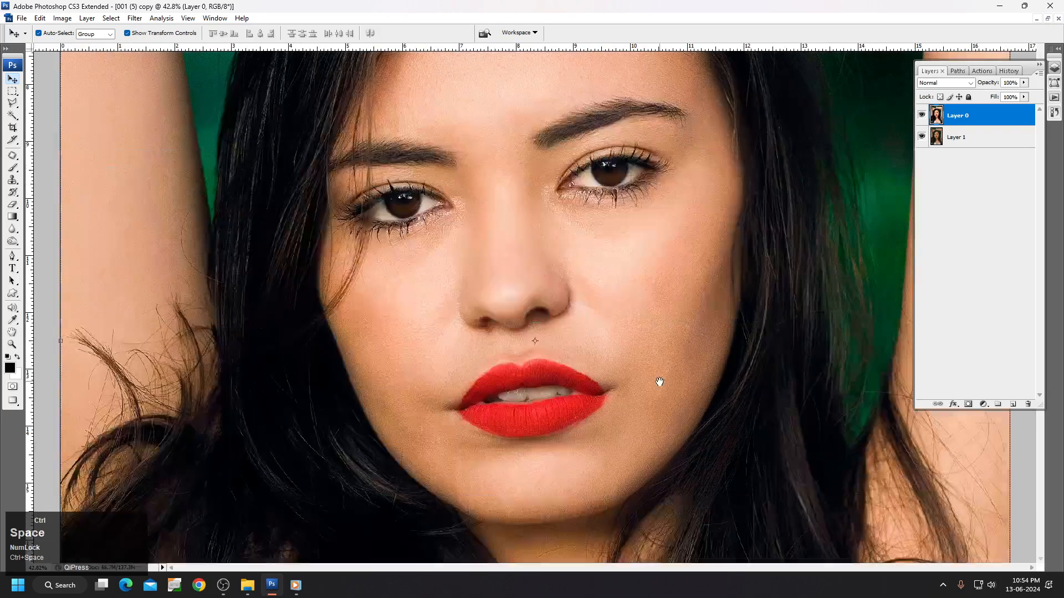
pyautogui.moveTo(600, 233); pyautogui.dragTo(589, 280)
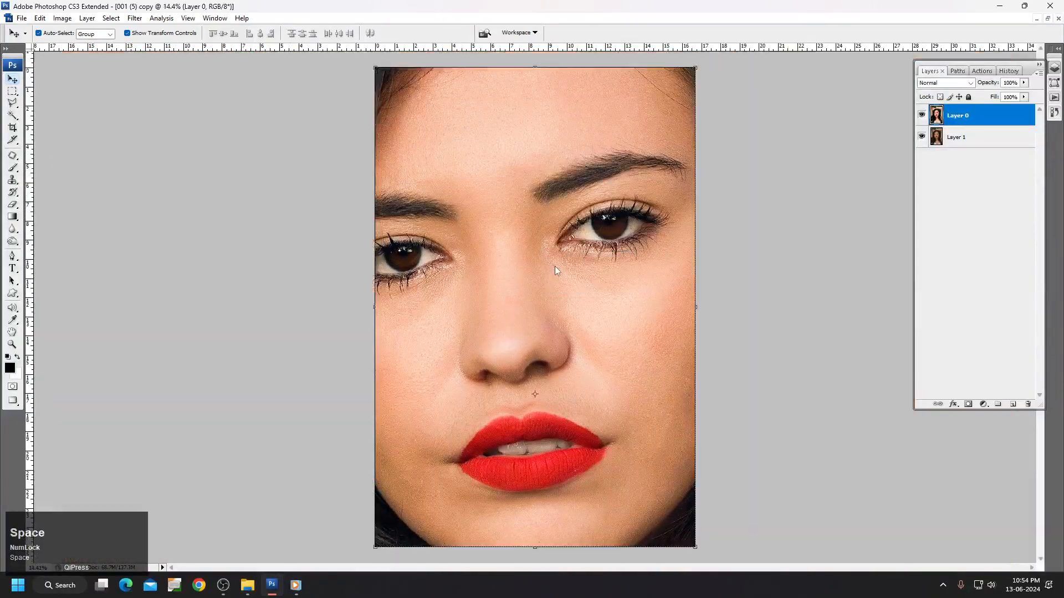
pyautogui.hotkey('alt', 'i')
pyautogui.press('a')
pyautogui.press('s')
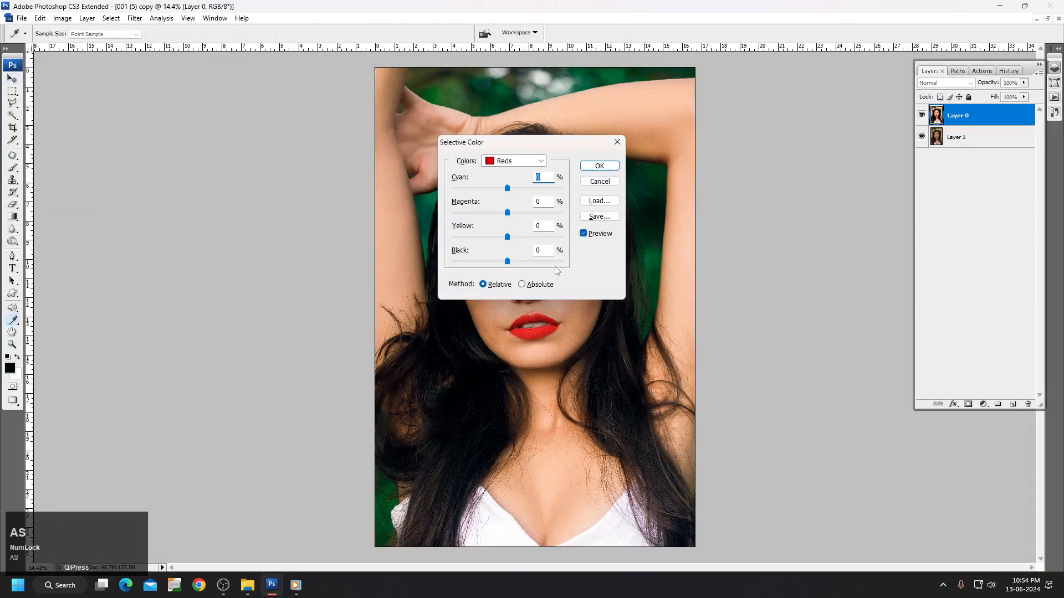
pyautogui.moveTo(528, 143); pyautogui.dragTo(722, 135)
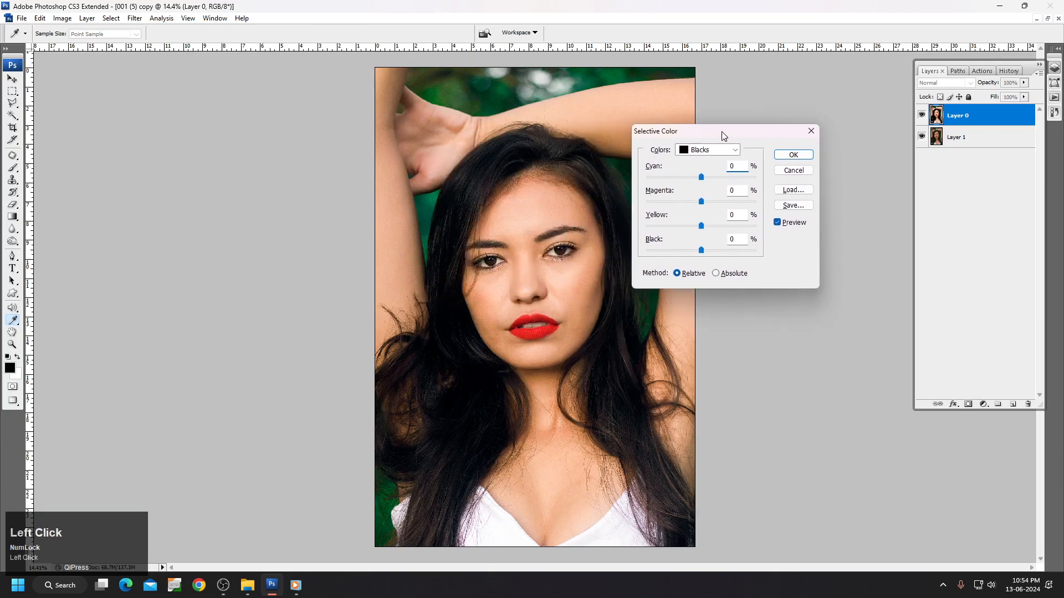
pyautogui.scroll(1, 735, 243)
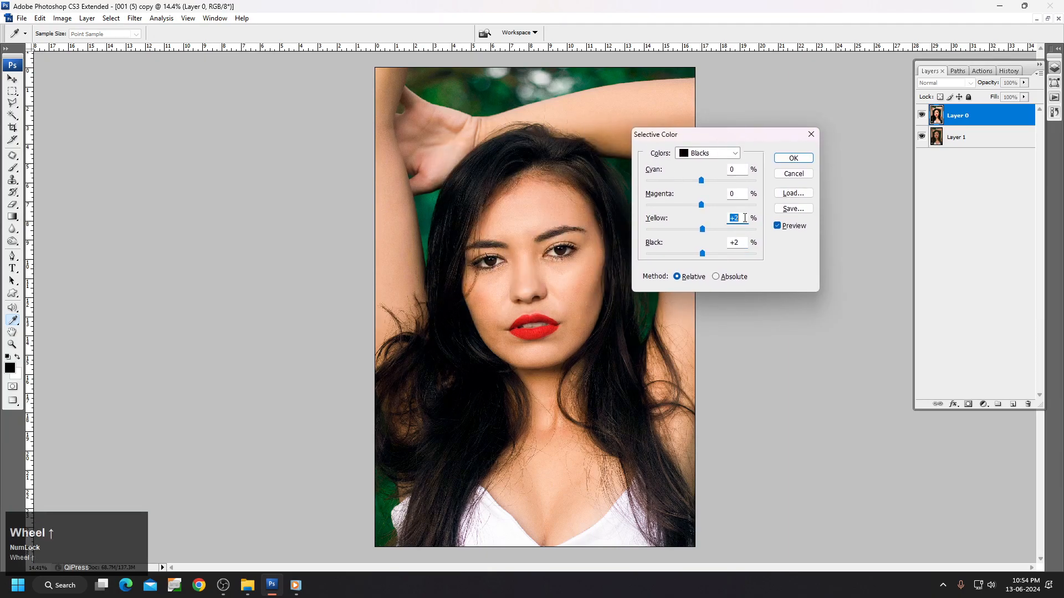
pyautogui.press('Return')
# Step: Darken the hair from the crown down to the chest with the Burn tool at Midtones and 50% exposure, using a 700 px brush for the lengths
pyautogui.press('o')
pyautogui.press('[')
pyautogui.press('[')
pyautogui.press('[')
pyautogui.press('[')
pyautogui.press('[')
pyautogui.press('[')
pyautogui.press('[')
pyautogui.press('[')
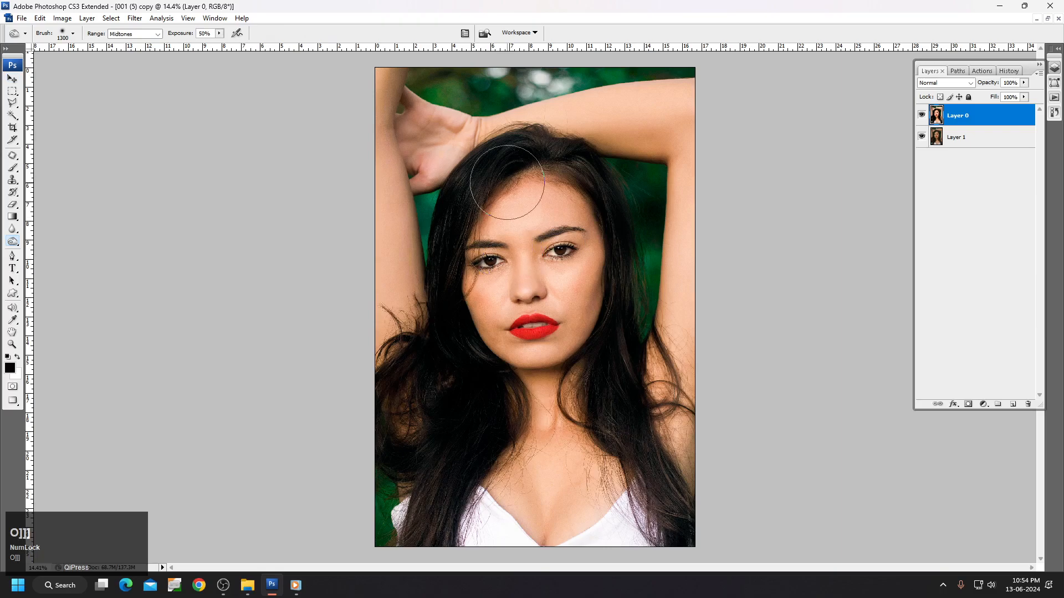
pyautogui.press('[')
pyautogui.moveTo(465, 192)
pyautogui.mouseDown()
pyautogui.moveTo(457, 221)
pyautogui.moveTo(528, 154)
pyautogui.moveTo(566, 159)
pyautogui.moveTo(556, 139)
pyautogui.moveTo(526, 139)
pyautogui.moveTo(556, 170)
pyautogui.moveTo(593, 180)
pyautogui.mouseUp()
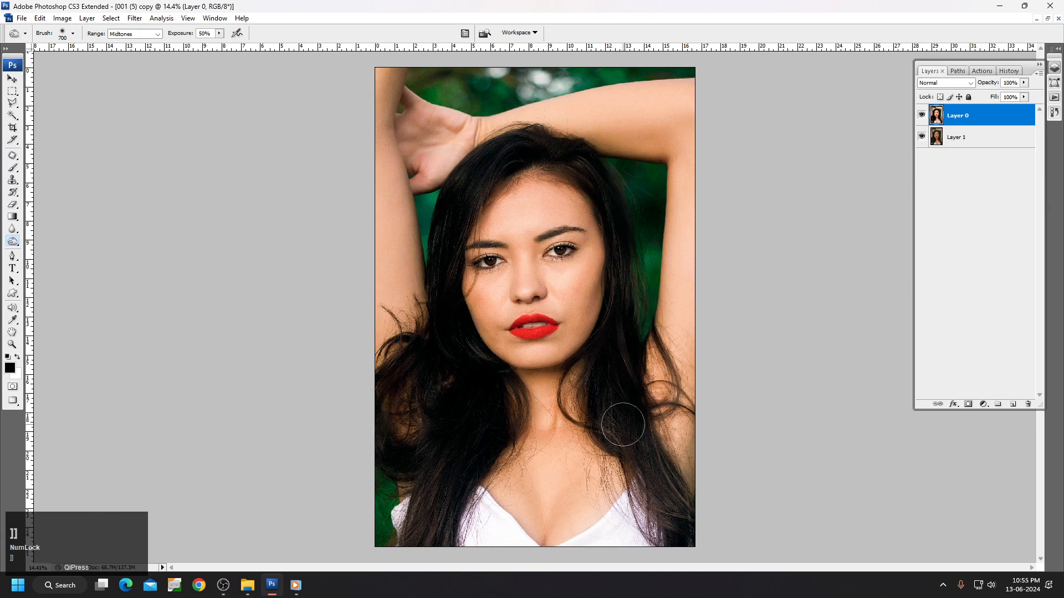
pyautogui.press(']')
pyautogui.press(']')
pyautogui.moveTo(433, 524)
pyautogui.mouseDown()
pyautogui.moveTo(427, 464)
pyautogui.moveTo(410, 545)
pyautogui.moveTo(456, 509)
pyautogui.moveTo(451, 539)
pyautogui.moveTo(385, 467)
pyautogui.moveTo(395, 457)
pyautogui.moveTo(368, 388)
pyautogui.moveTo(413, 395)
pyautogui.moveTo(429, 434)
pyautogui.moveTo(415, 454)
pyautogui.moveTo(421, 430)
pyautogui.moveTo(369, 397)
pyautogui.mouseUp()
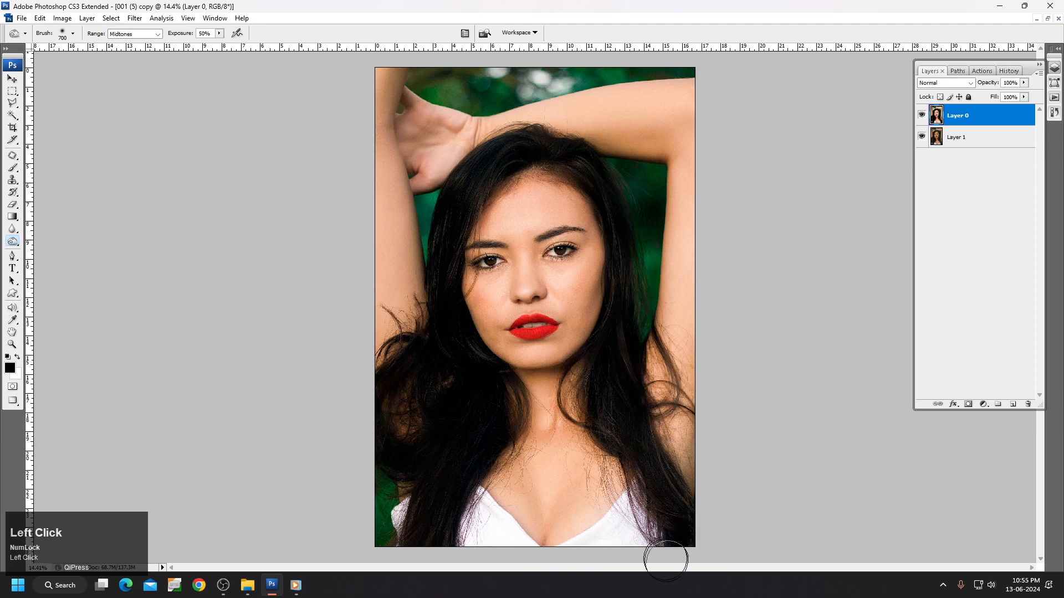
# Step: Burn both eyebrows darker along their full length with a 100 px brush at Midtones and 50% exposure
pyautogui.moveTo(435, 223); pyautogui.dragTo(656, 316)
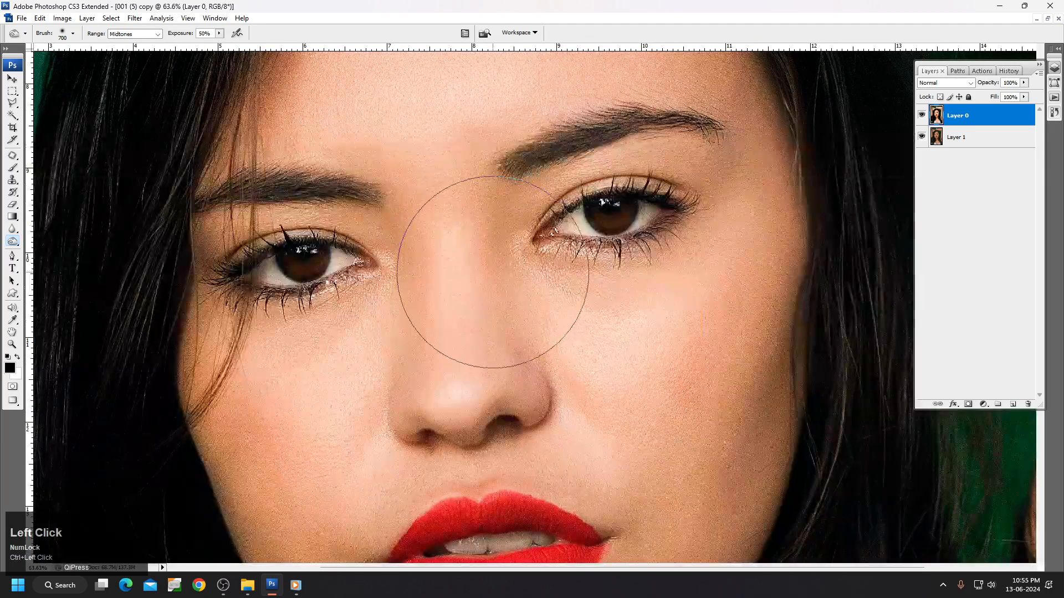
pyautogui.press('[')
pyautogui.press('[')
pyautogui.press('[')
pyautogui.press('[')
pyautogui.press('[')
pyautogui.press('[')
pyautogui.press('[')
pyautogui.press('[')
pyautogui.press('[')
pyautogui.press('[')
pyautogui.press('[')
pyautogui.press('[')
pyautogui.moveTo(513, 167); pyautogui.dragTo(660, 118)
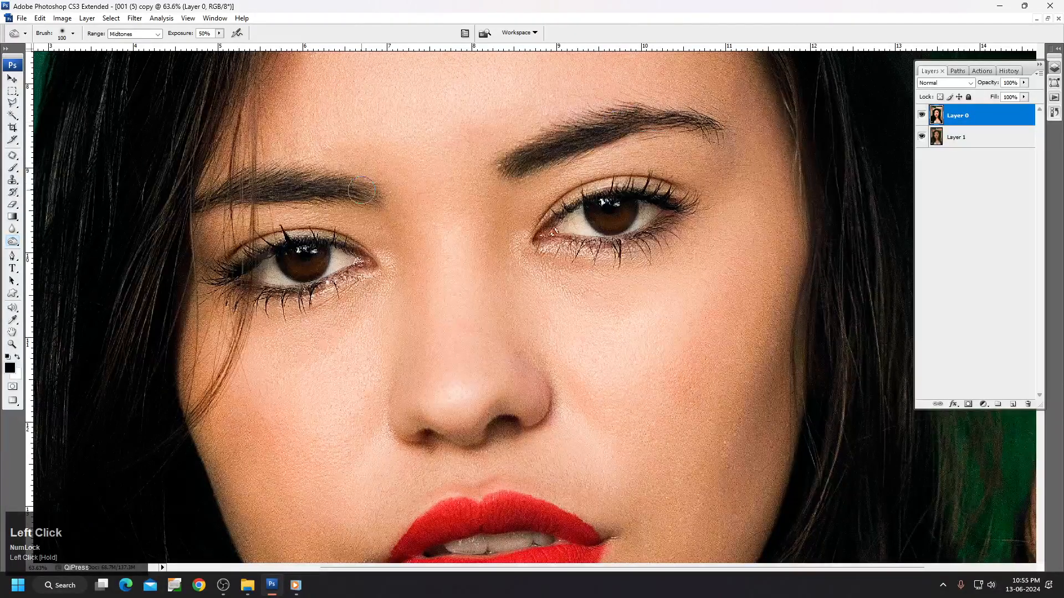
pyautogui.moveTo(368, 200)
pyautogui.mouseDown()
pyautogui.moveTo(338, 186)
pyautogui.moveTo(233, 187)
pyautogui.moveTo(202, 207)
pyautogui.mouseUp()
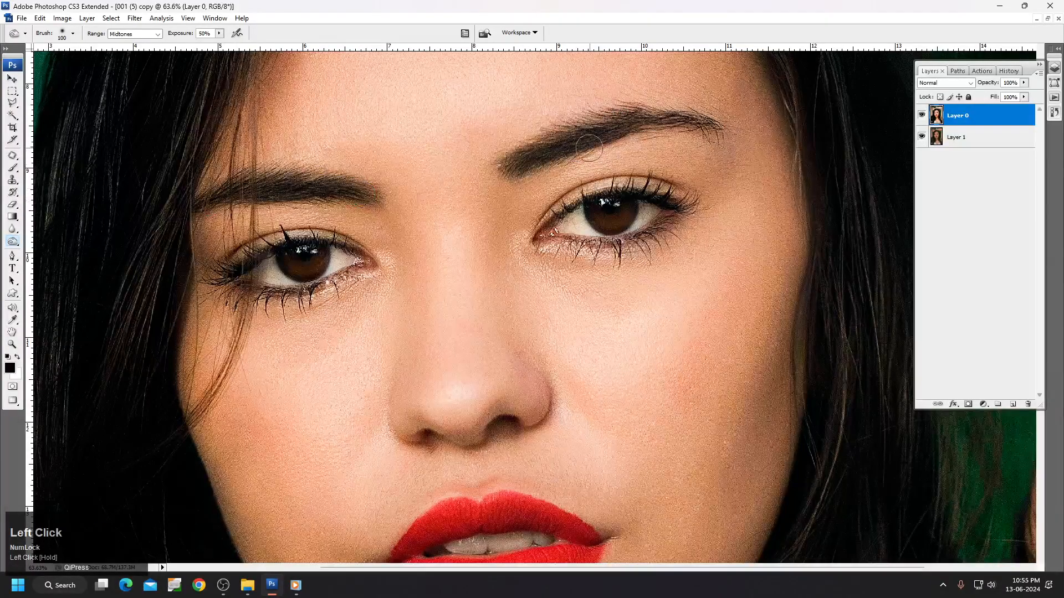
pyautogui.moveTo(646, 115); pyautogui.dragTo(713, 125)
# Step: Enlarge the brush to 200 px, burn one iris and dodge the other eye to define the gaze
pyautogui.press(']')
pyautogui.press(']')
pyautogui.press(']')
pyautogui.press(']')
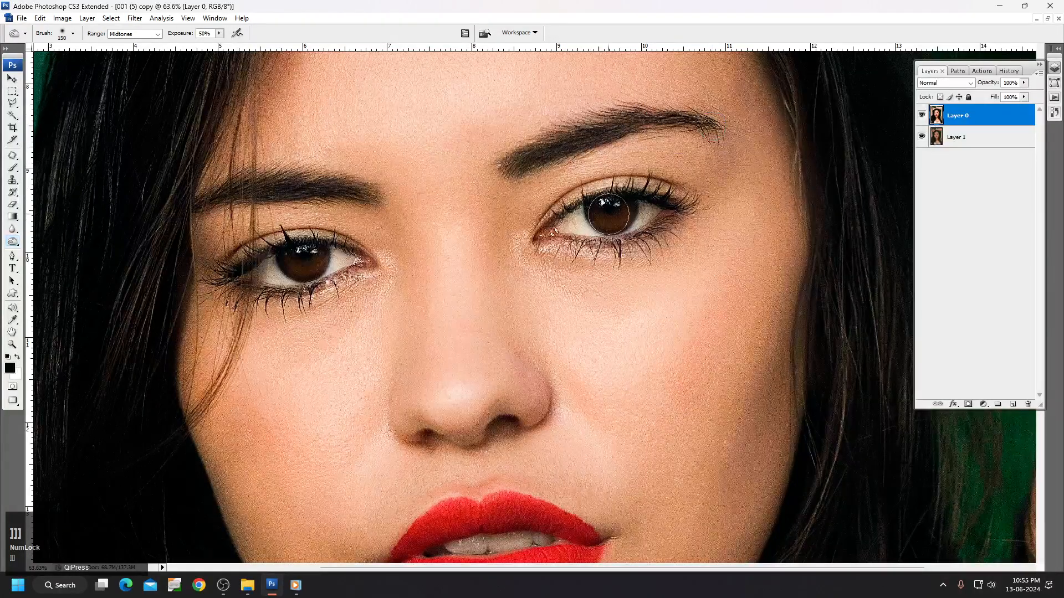
pyautogui.click(610, 210)
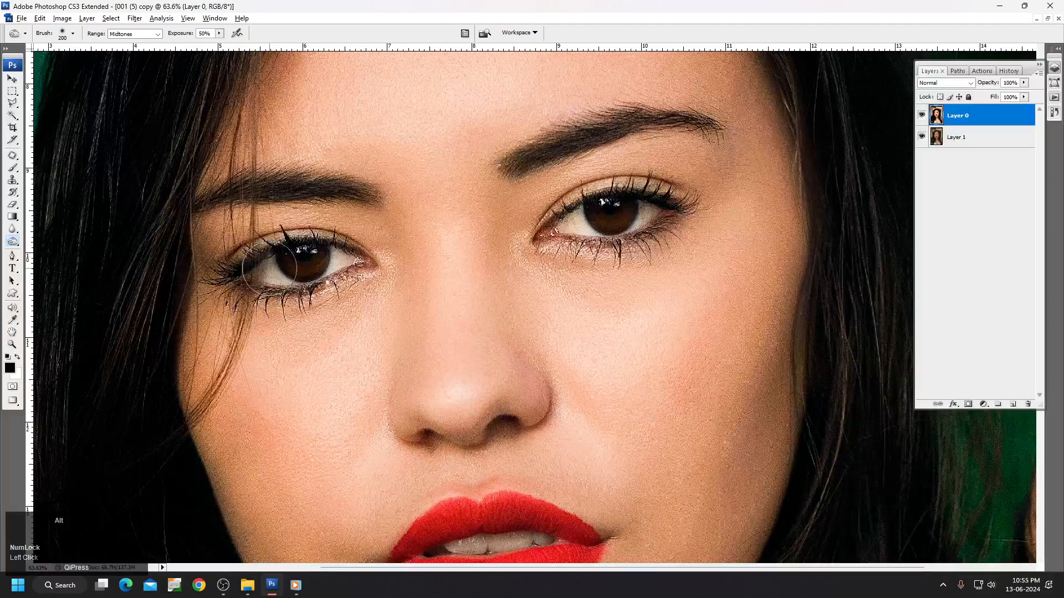
pyautogui.keyDown('alt'); pyautogui.click(289, 260); pyautogui.keyUp('alt')
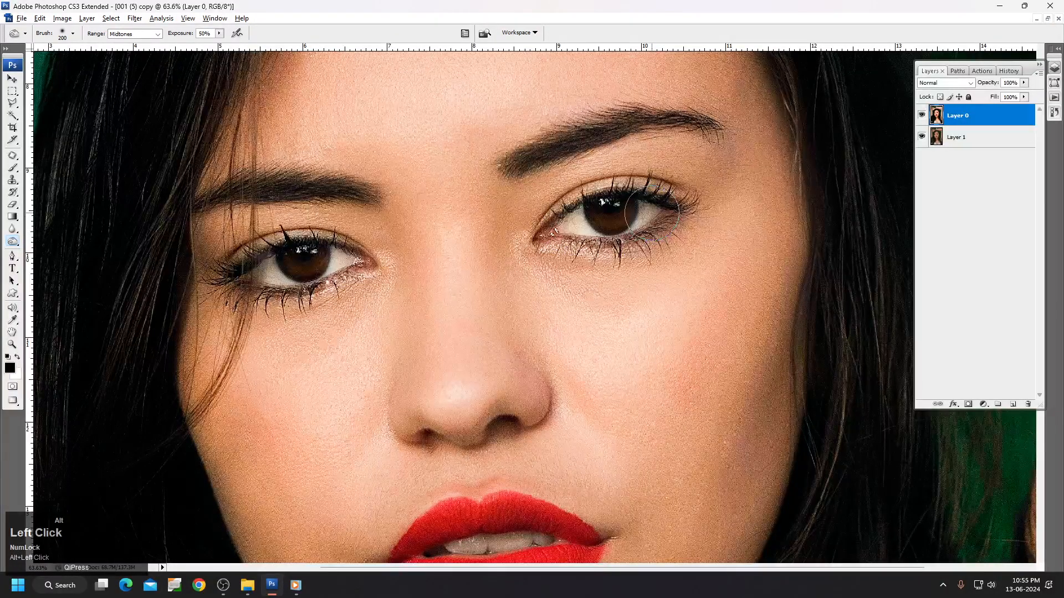
# Step: Raise the contrast of Layer 0 slightly with Brightness/Contrast
pyautogui.hotkey('ctrl', '0')
pyautogui.moveTo(377, 219); pyautogui.dragTo(692, 316)
pyautogui.hotkey('ctrl', '0')
pyautogui.hotkey('alt', 'i')
pyautogui.press('a')
pyautogui.press('c')
pyautogui.press('Tab')
pyautogui.scroll(5, 765, 179)
pyautogui.press('Return')
pyautogui.press('o')
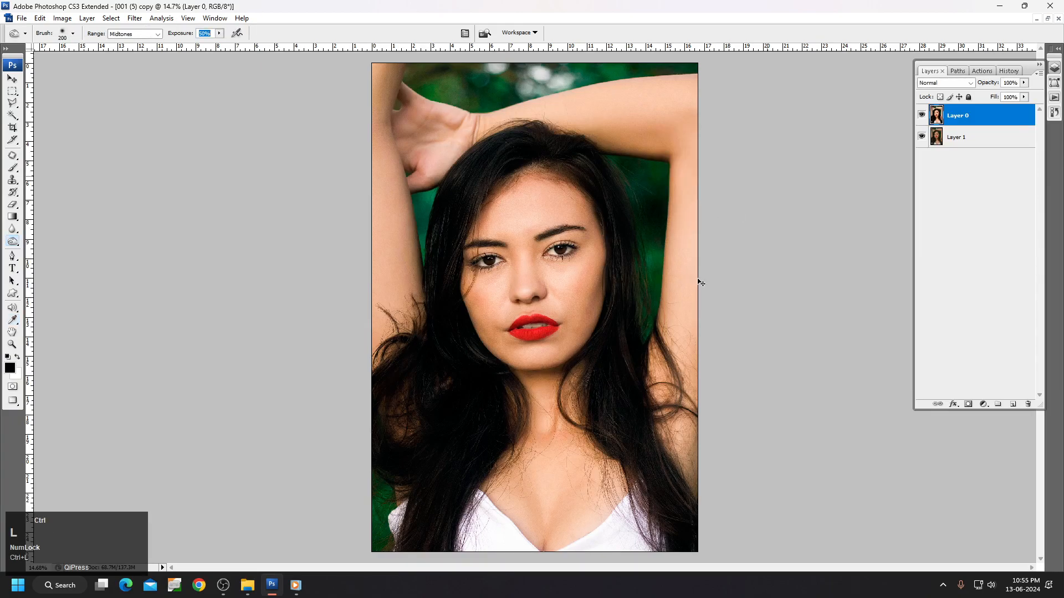
# Step: Deepen the shadows of Layer 0 by raising the black input level slightly in Levels
pyautogui.hotkey('ctrl', 'l')
pyautogui.moveTo(668, 162); pyautogui.dragTo(671, 163)
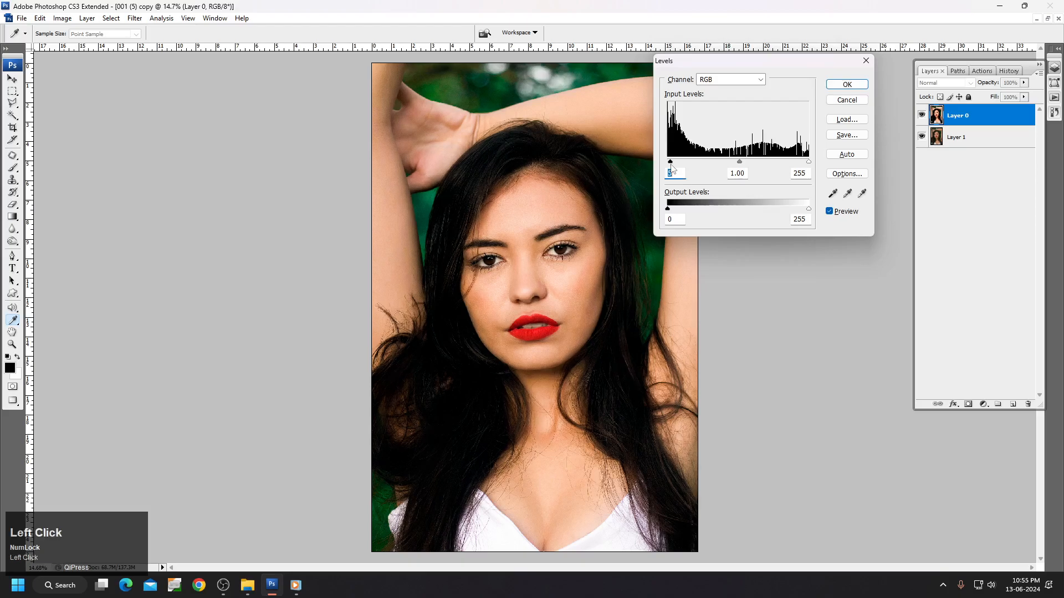
pyautogui.press('Return')
# Step: Toggle Layer 0's visibility repeatedly to compare the retouched portrait with the original on Layer 1
pyautogui.click(12, 79)
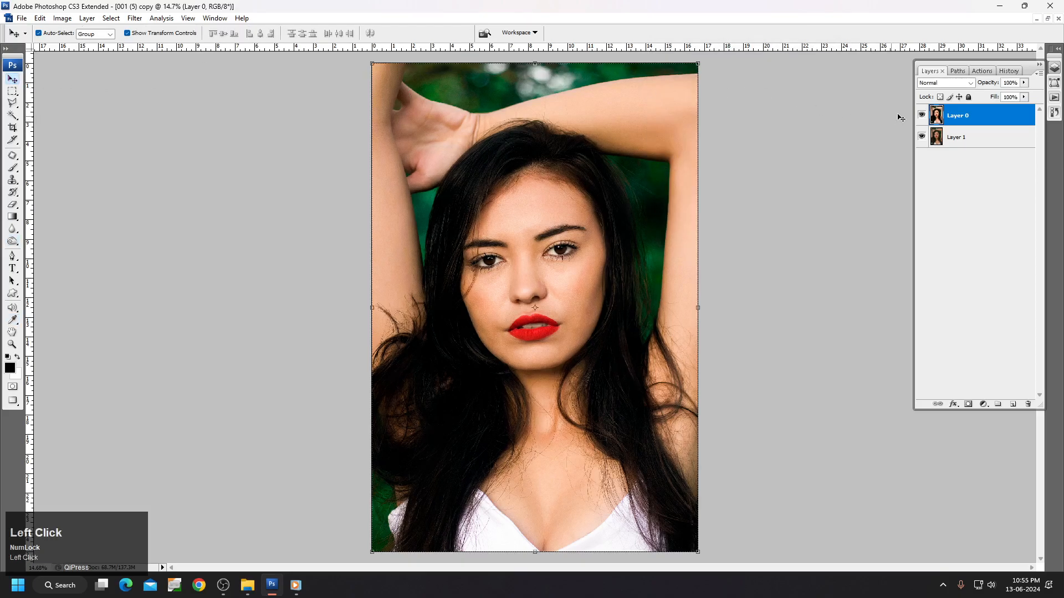
pyautogui.click(922, 117)
pyautogui.click(923, 116)
pyautogui.click(922, 116)
pyautogui.click(922, 116)
pyautogui.click(922, 117)
pyautogui.click(950, 190)
pyautogui.click(922, 116)
pyautogui.click(923, 116)
pyautogui.click(923, 116)
pyautogui.click(923, 116)
pyautogui.click(923, 116)
pyautogui.click(923, 116)
pyautogui.click(923, 117)
pyautogui.click(922, 116)
pyautogui.click(923, 116)
pyautogui.click(923, 116)
pyautogui.click(922, 117)
pyautogui.click(923, 117)
pyautogui.click(923, 117)
pyautogui.click(923, 116)
pyautogui.click(923, 116)
pyautogui.click(923, 116)
pyautogui.click(923, 116)
pyautogui.click(922, 116)
pyautogui.click(923, 116)
pyautogui.click(922, 116)
pyautogui.click(923, 117)
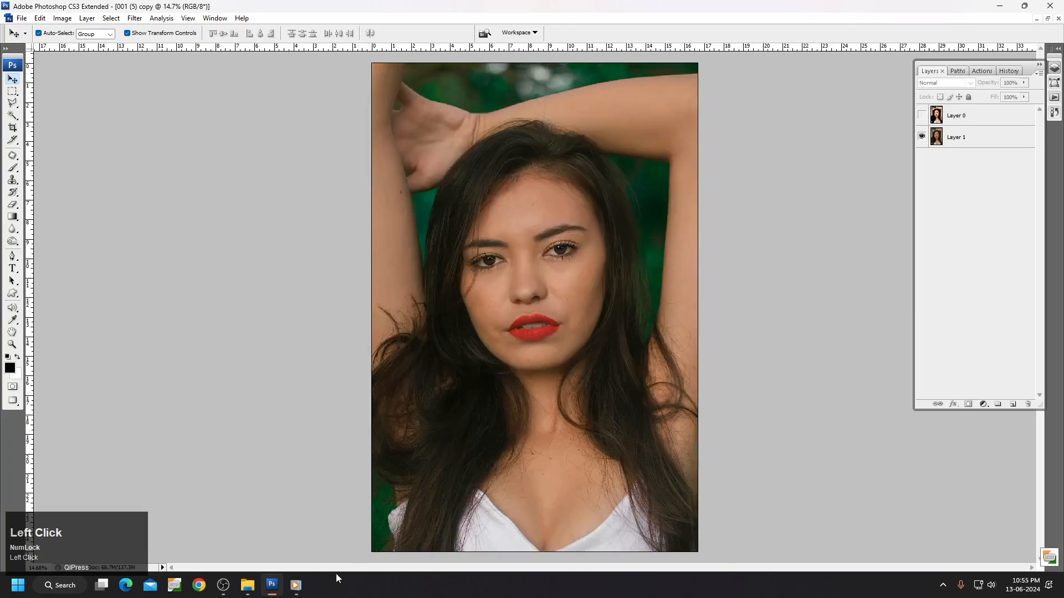